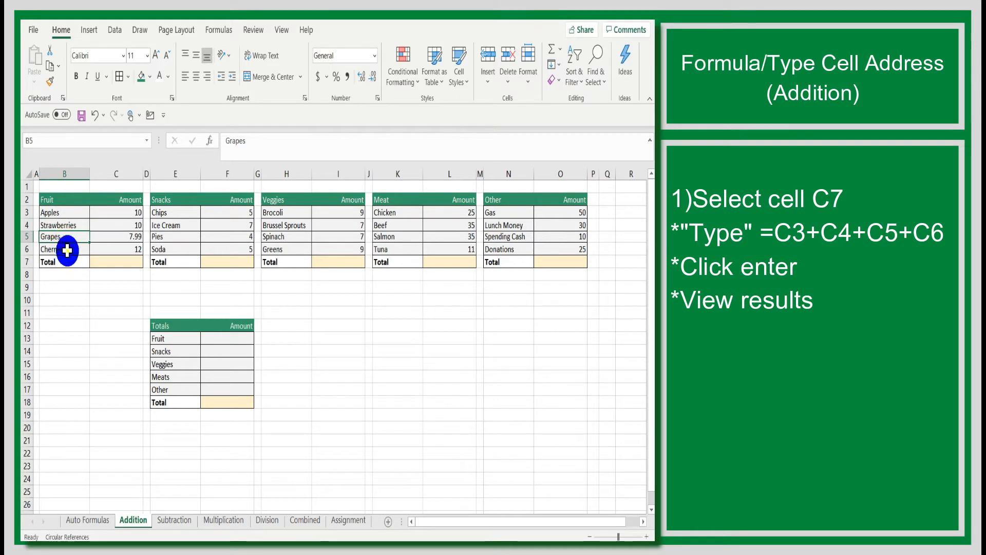
left_click(65, 249)
left_click(81, 300)
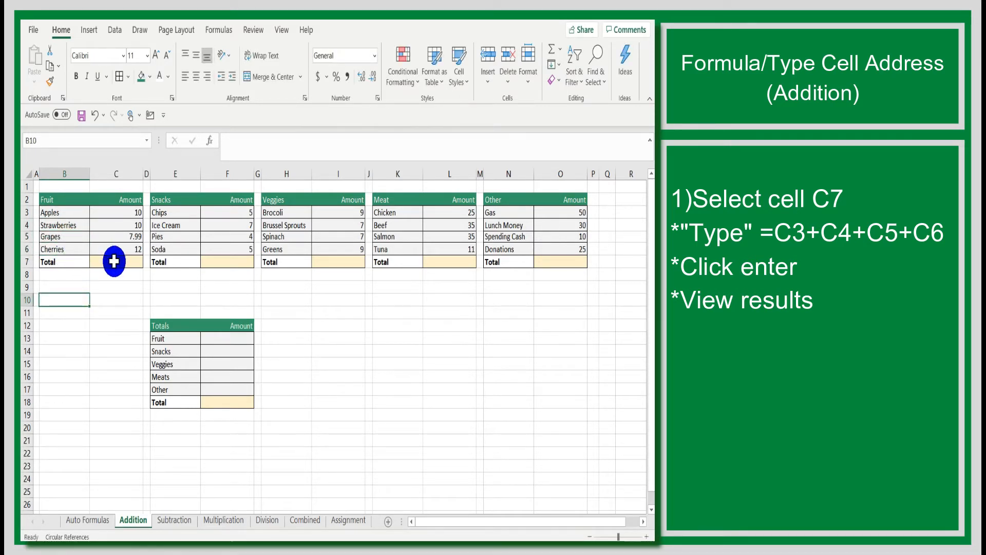
left_click(113, 261)
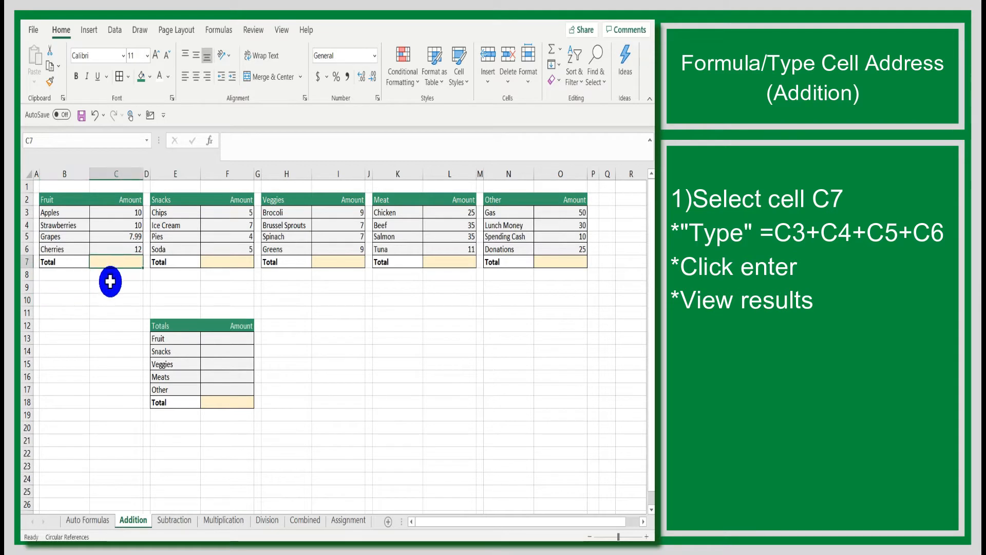
left_click(111, 286)
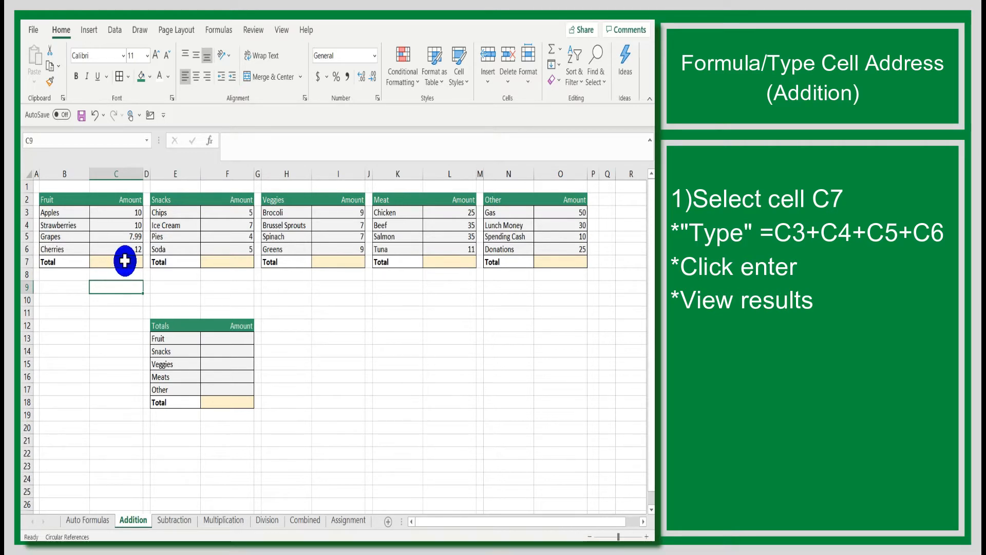
Enter the formula =c3+c4+c5+c6 in cell C7 to total the Fruit amounts.
left_click(124, 261)
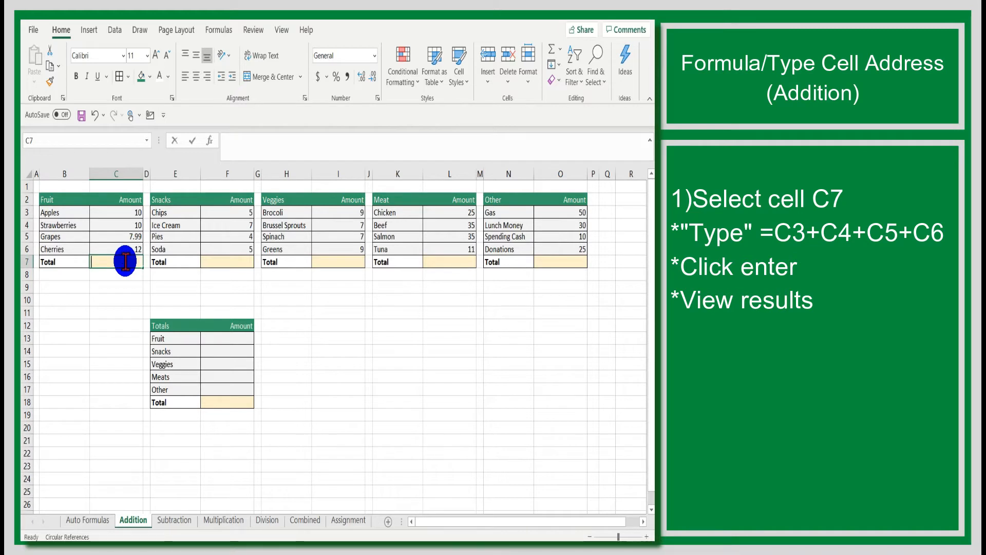
type("=")
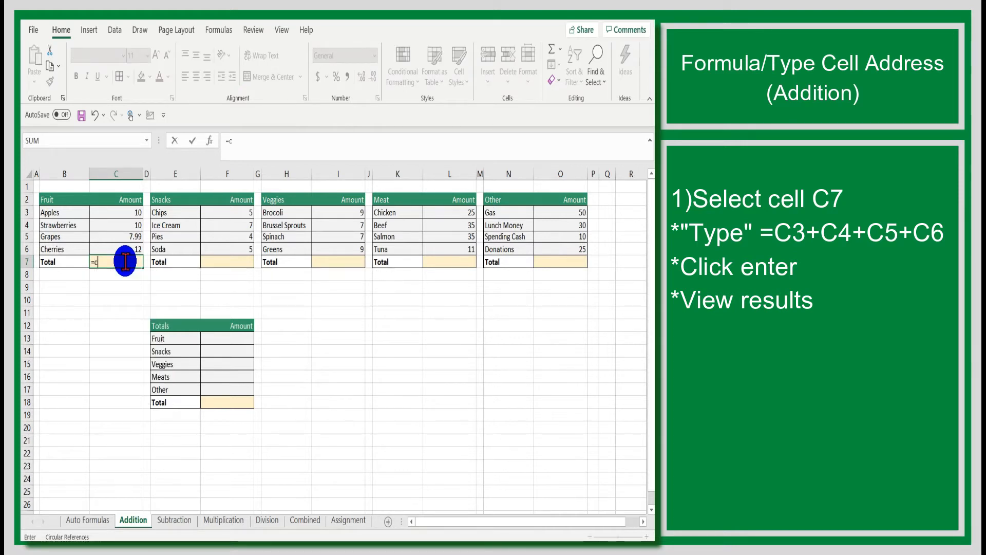
type("c3")
type("+")
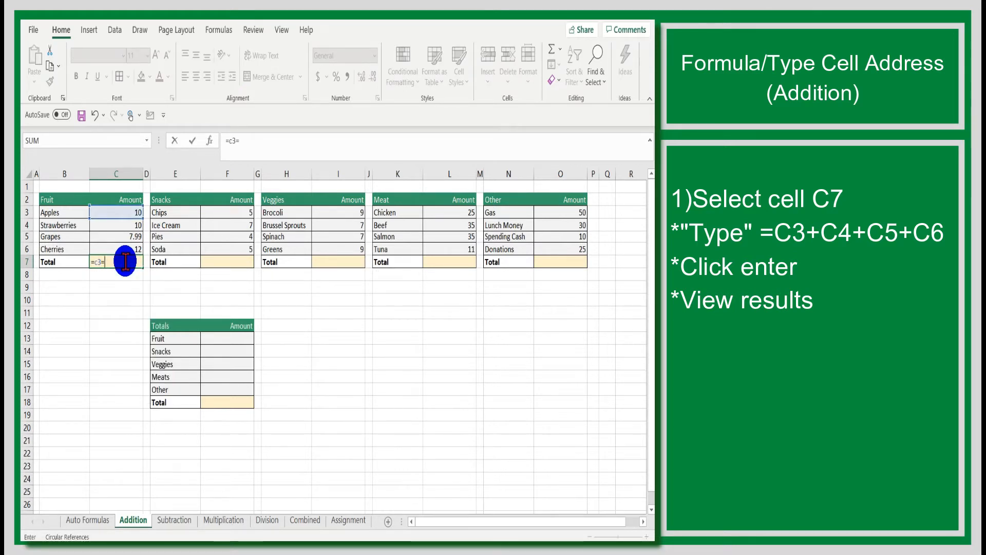
type("c4")
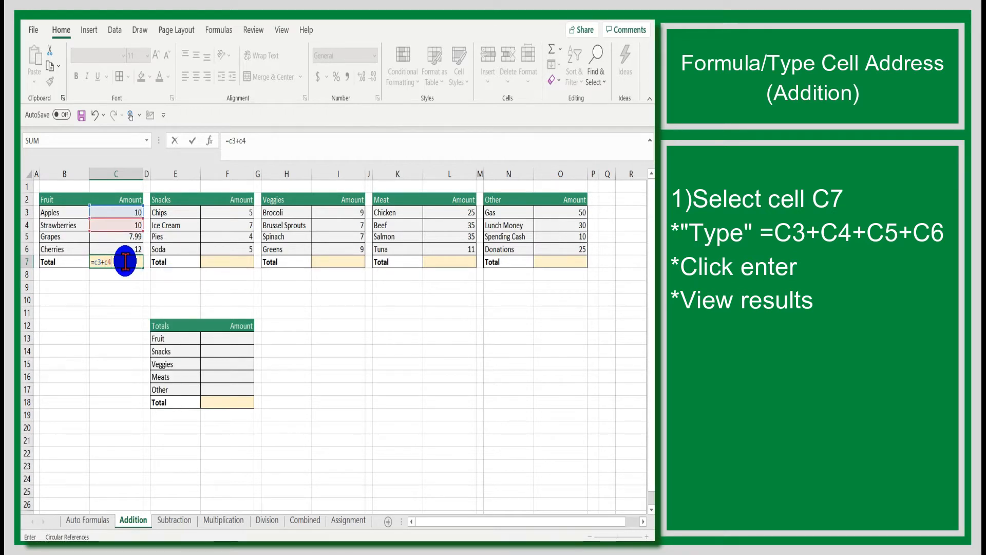
type("+c5")
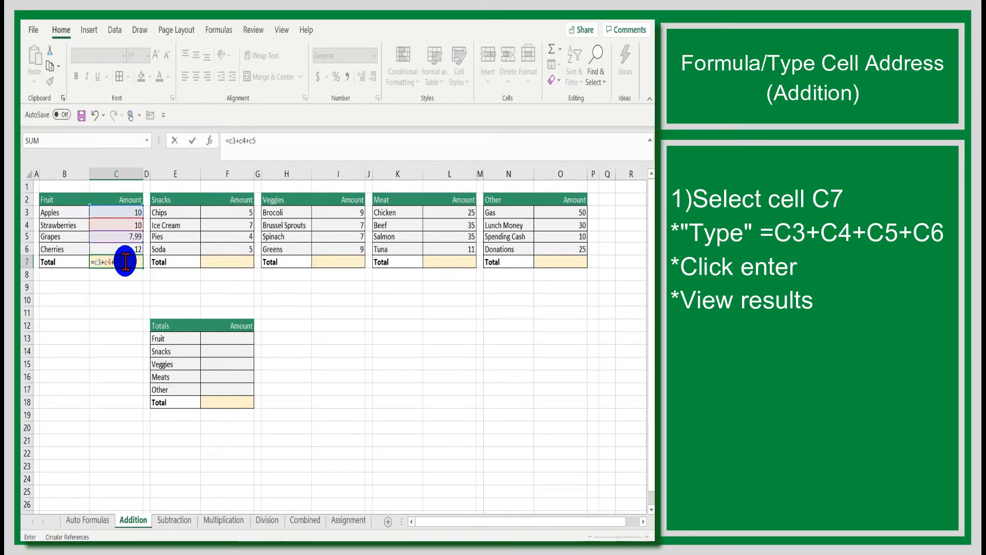
type("+c")
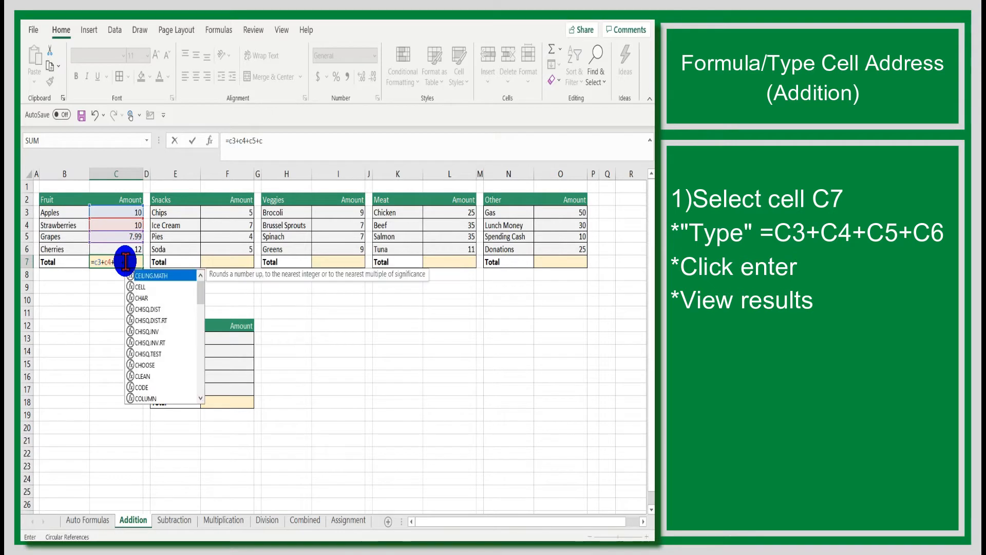
type("6")
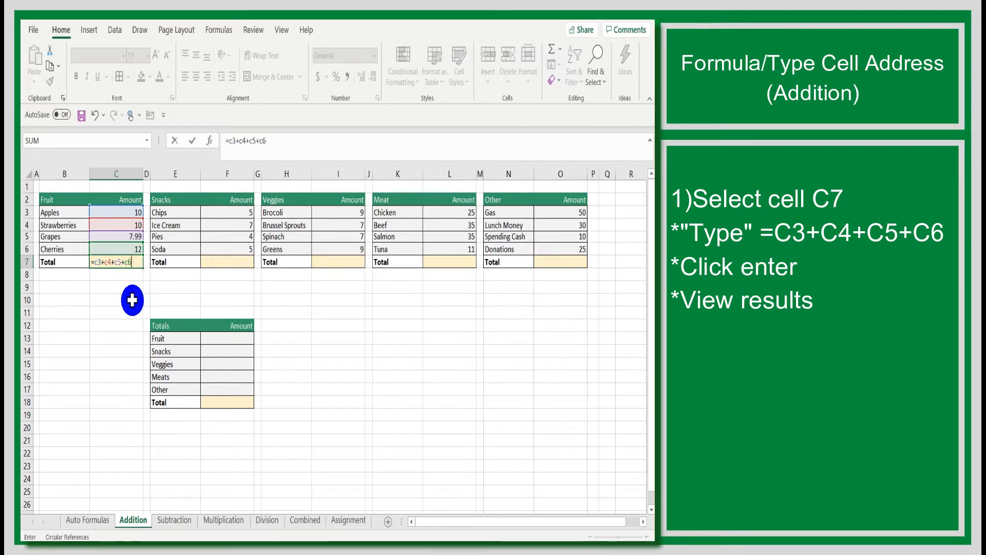
key("Return")
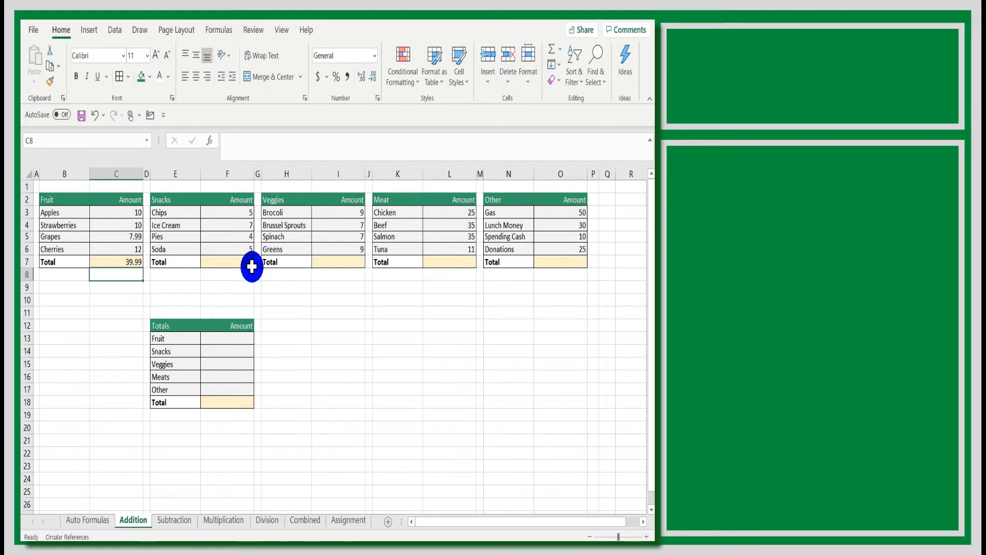
Enter the formula =F3+F4+F5+F6 in cell F7 to total the Snacks amounts, using cell references picked from the sheet.
left_click(276, 295)
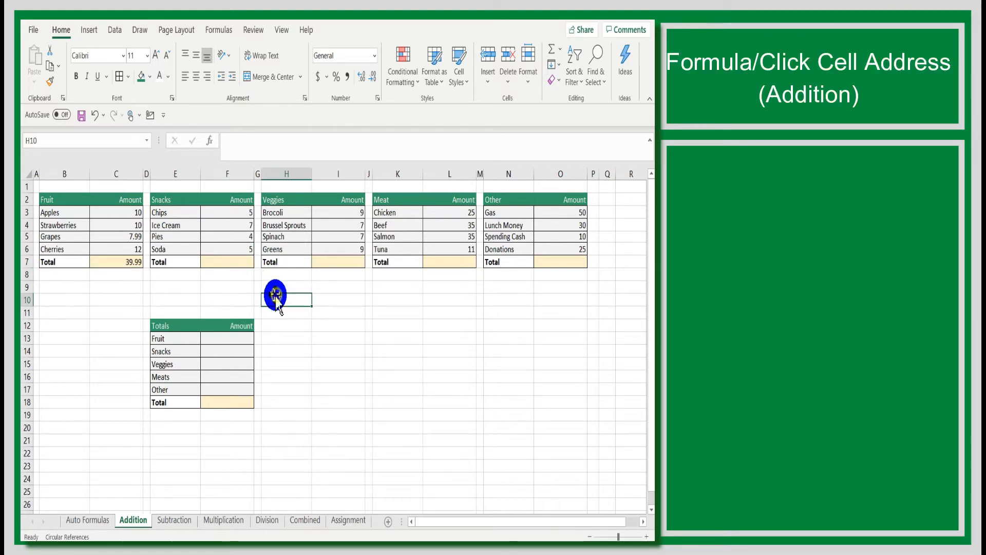
left_click(240, 265)
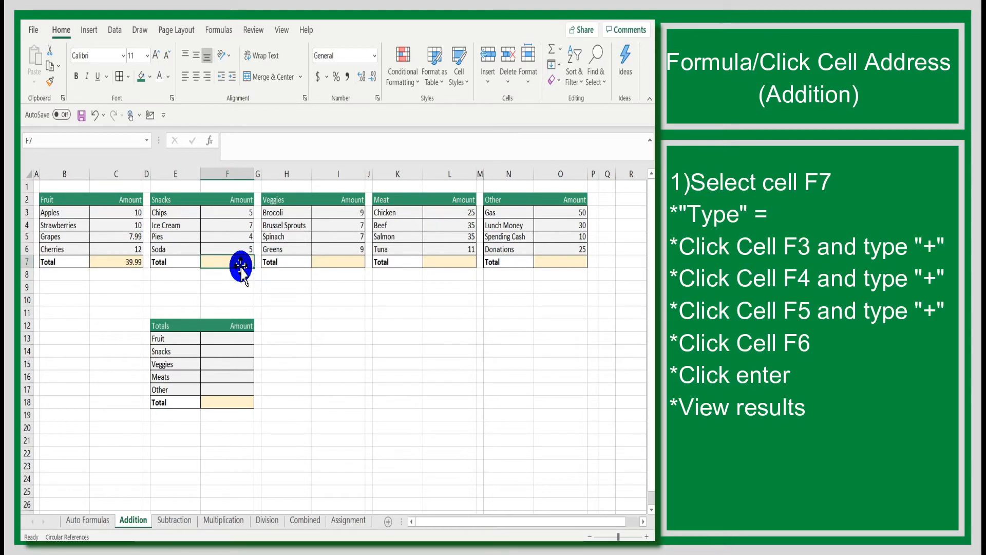
type("=")
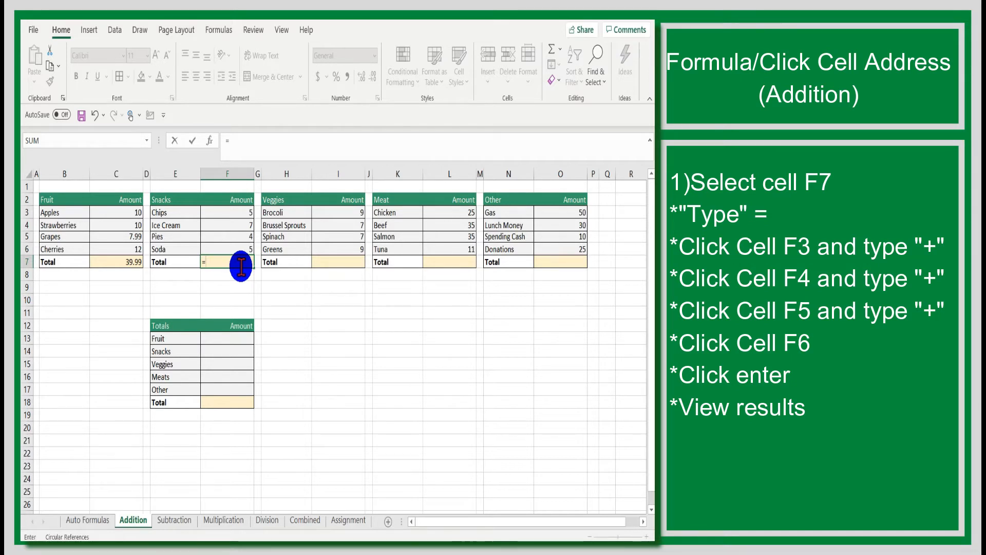
left_click(238, 212)
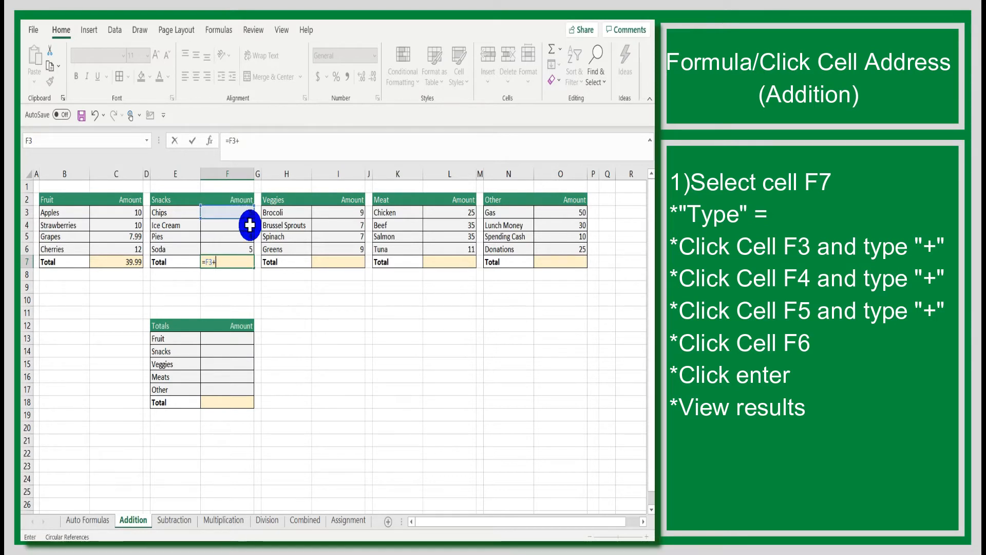
left_click(249, 225)
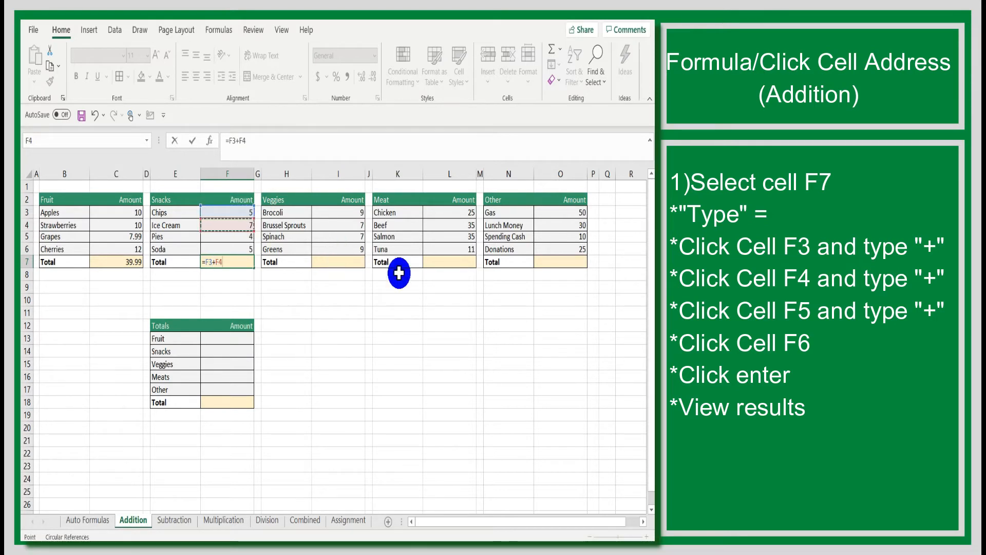
type("+")
left_click(234, 237)
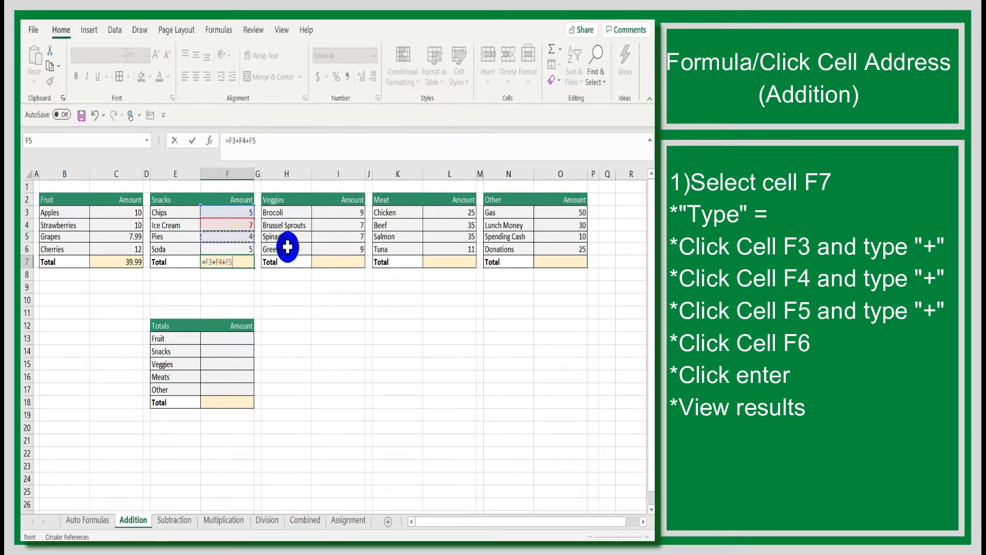
type("+")
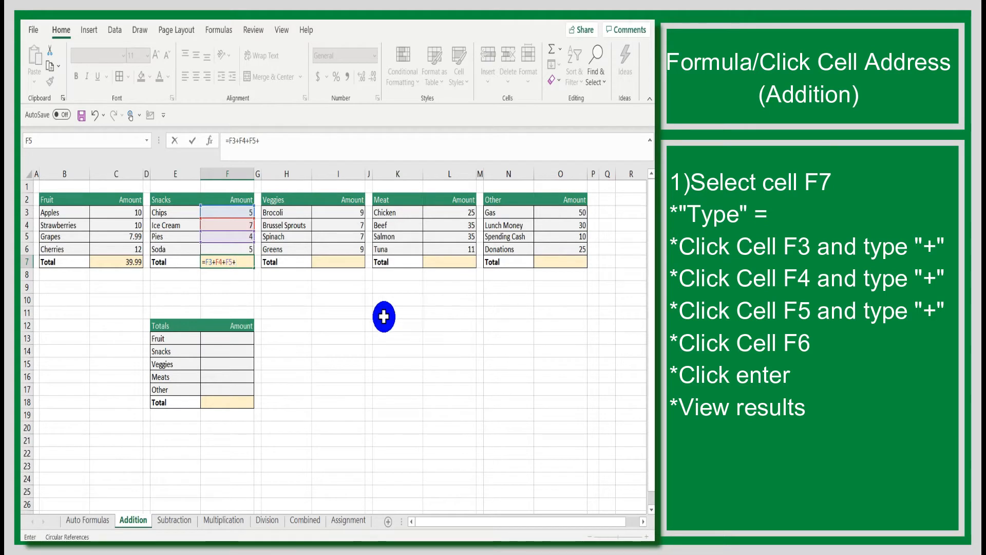
left_click(245, 249)
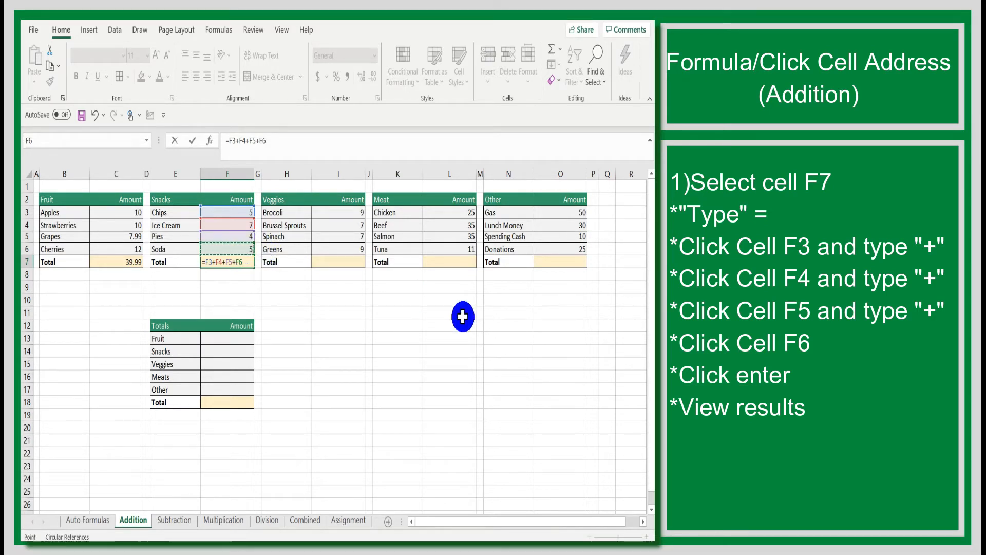
key("Return")
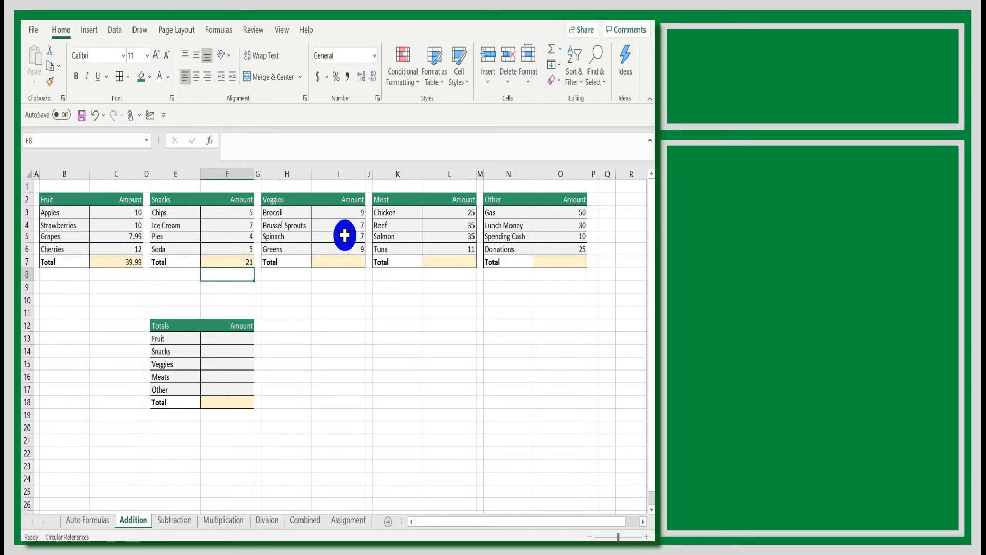
Total the Veggies amounts I3 to I6 in cell I7 with the AutoSum Sum function.
left_click(352, 262)
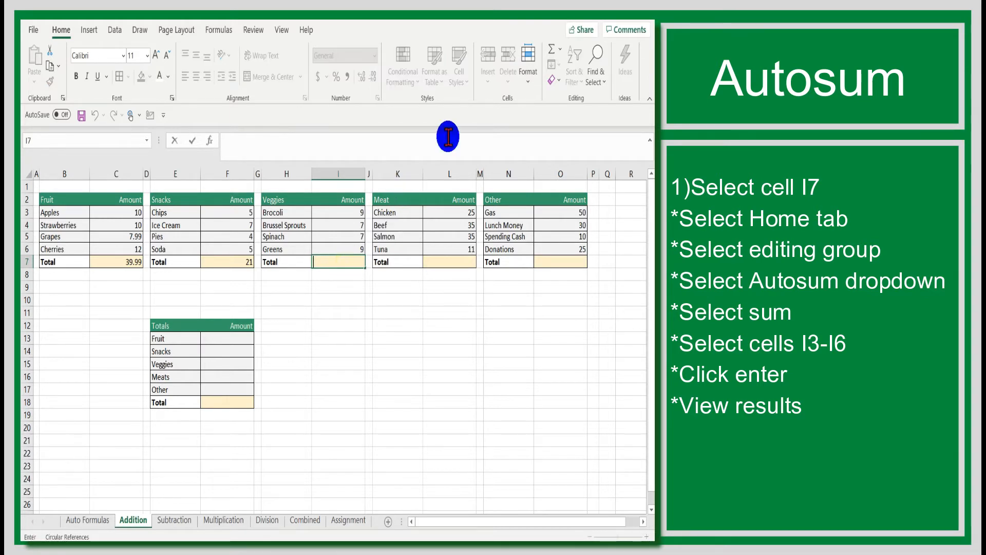
left_click(560, 50)
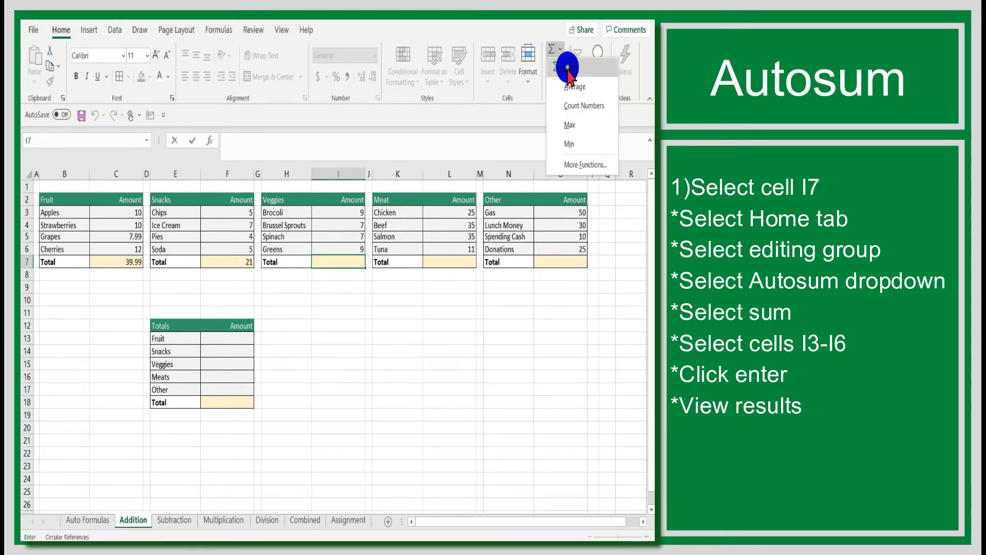
left_click(568, 68)
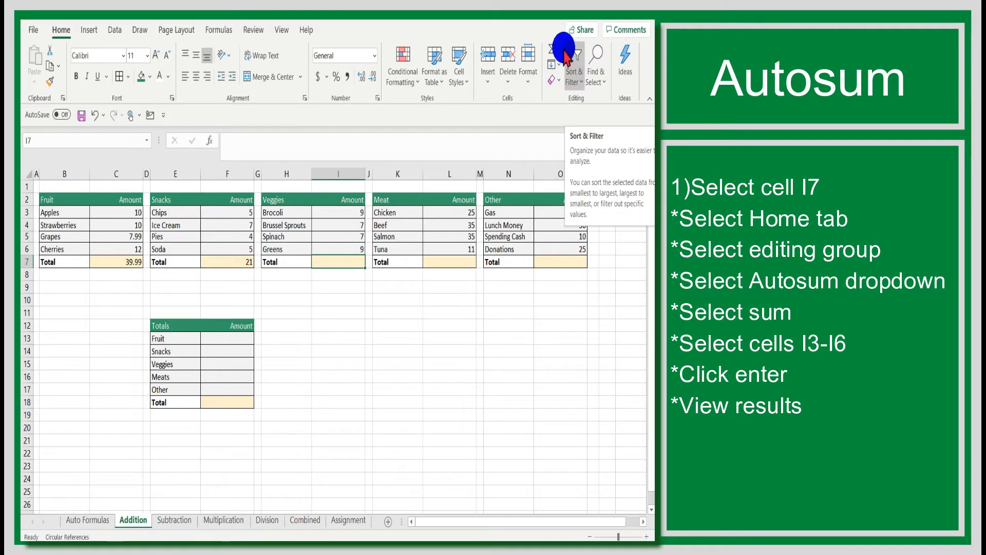
left_click(559, 50)
left_click(566, 67)
key("Return")
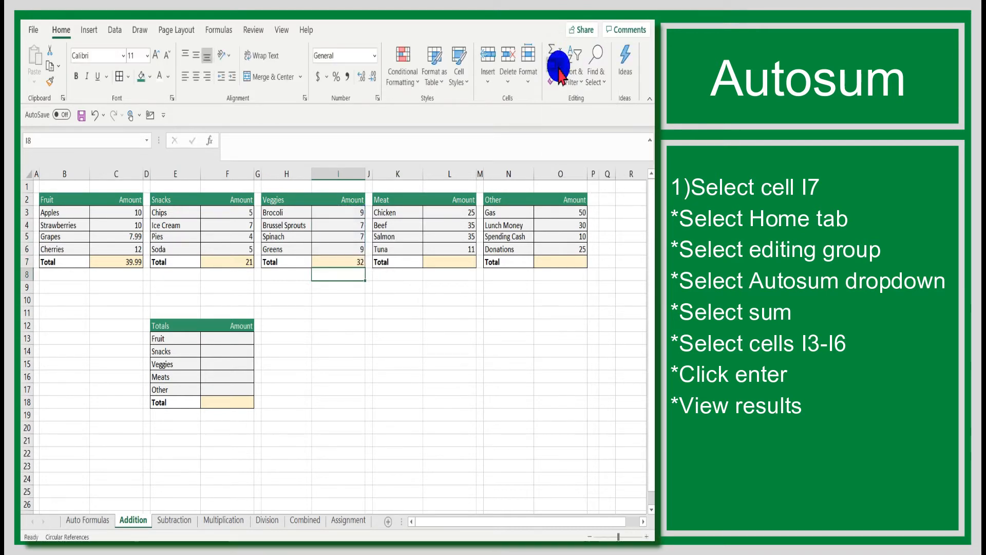
Total the Meat amounts in cell L7 with the AutoSum formula =SUM(L3:L6).
left_click(465, 263)
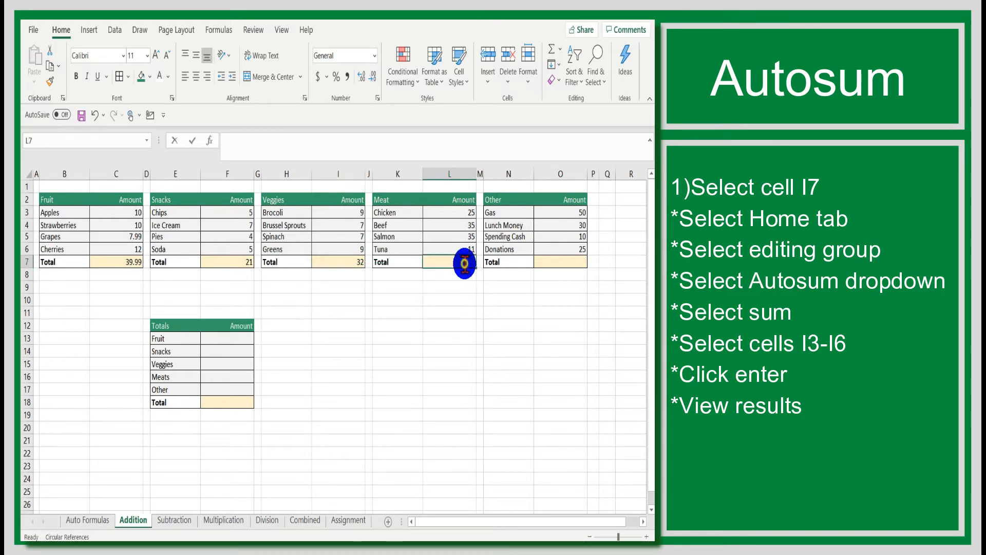
double_click(464, 263)
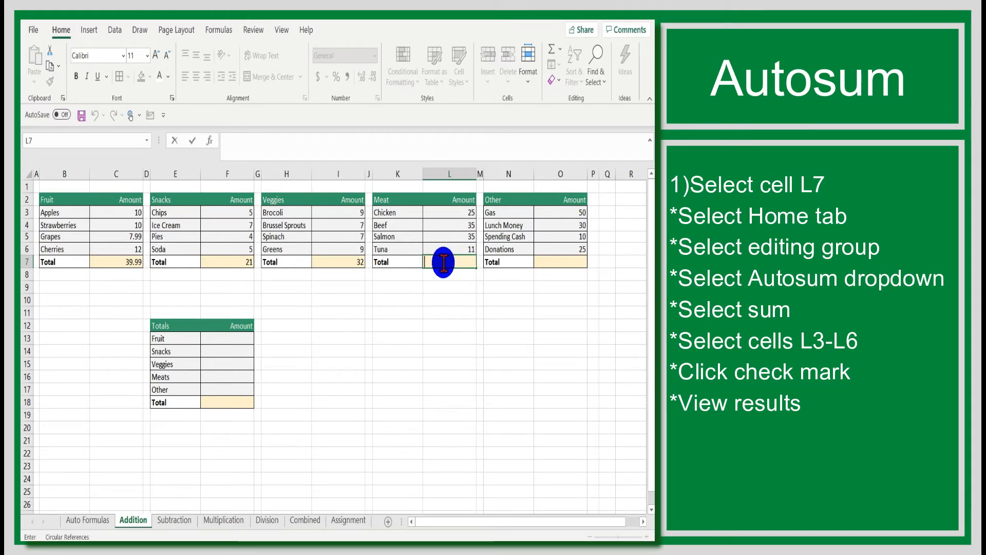
left_click(561, 50)
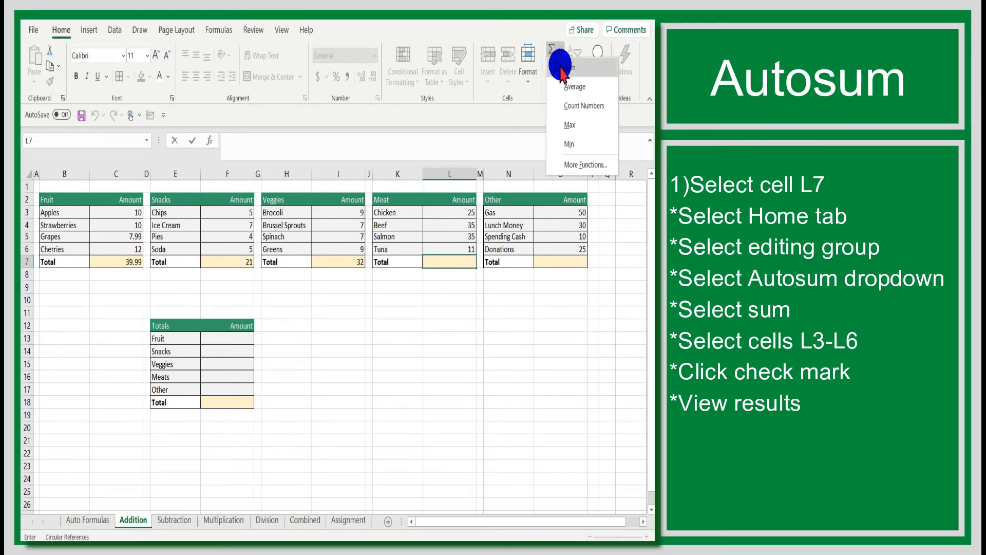
left_click(560, 65)
left_click(560, 49)
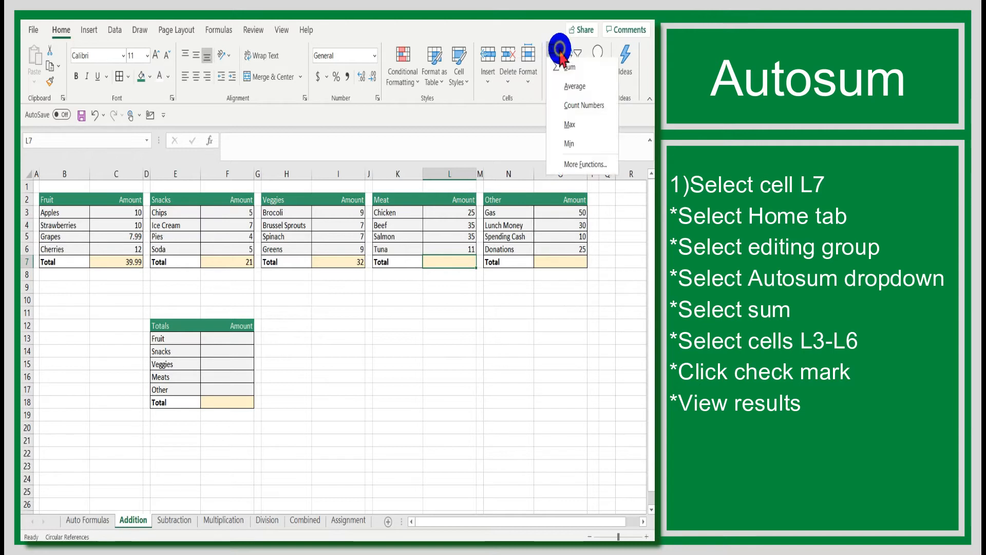
left_click(558, 66)
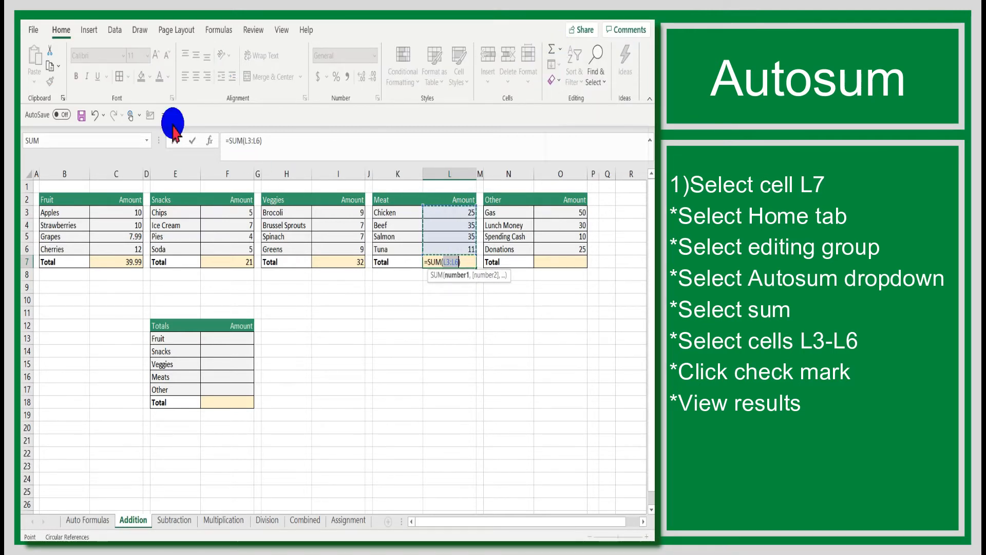
left_click(192, 141)
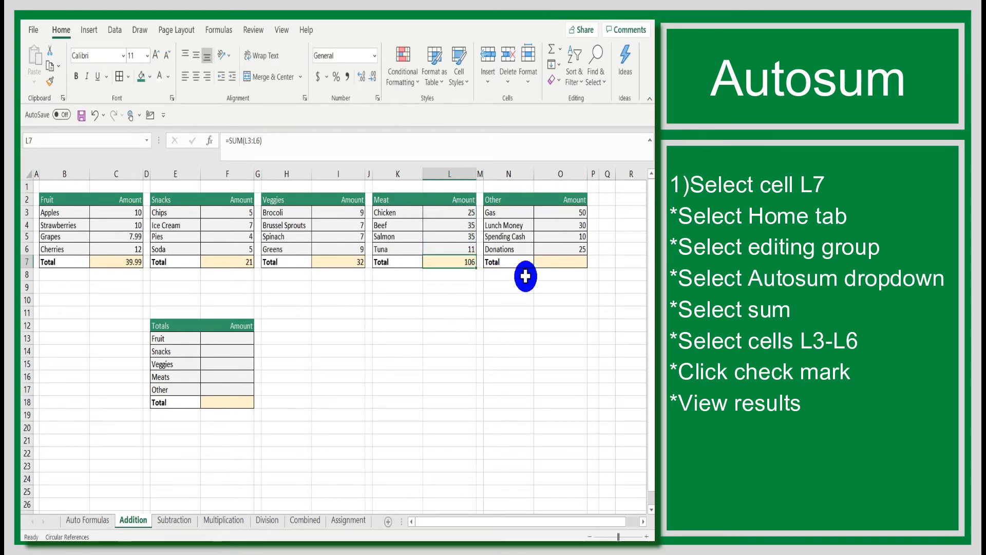
Enter the formula =O3+O4+O5+O6 in cell O7 to total the Other amounts, using cell references picked from the sheet.
left_click(562, 302)
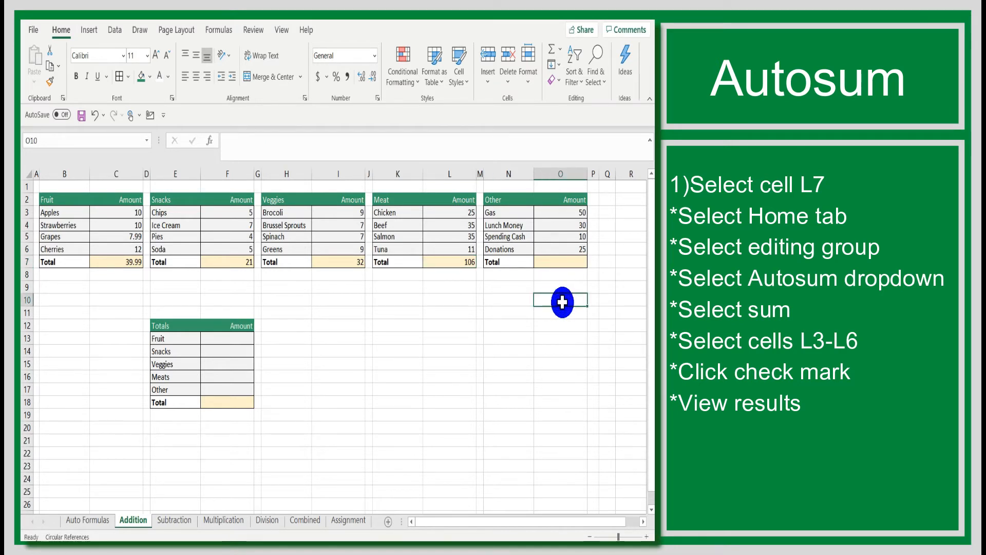
double_click(576, 264)
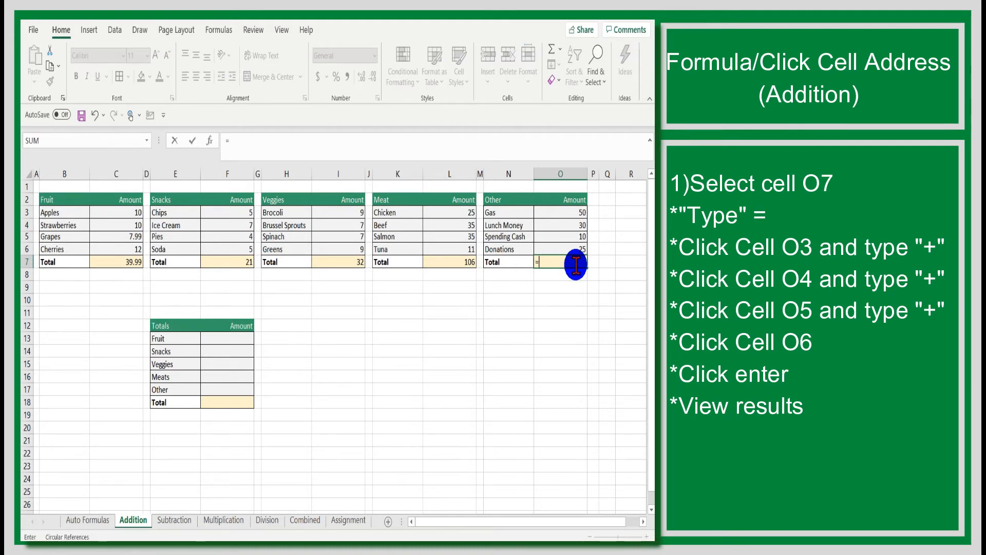
left_click(570, 209)
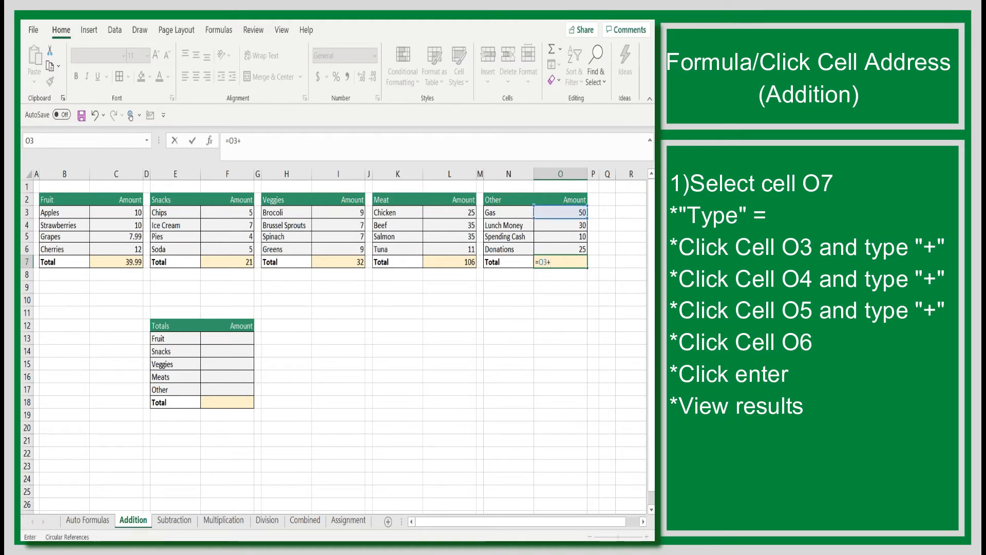
left_click(577, 225)
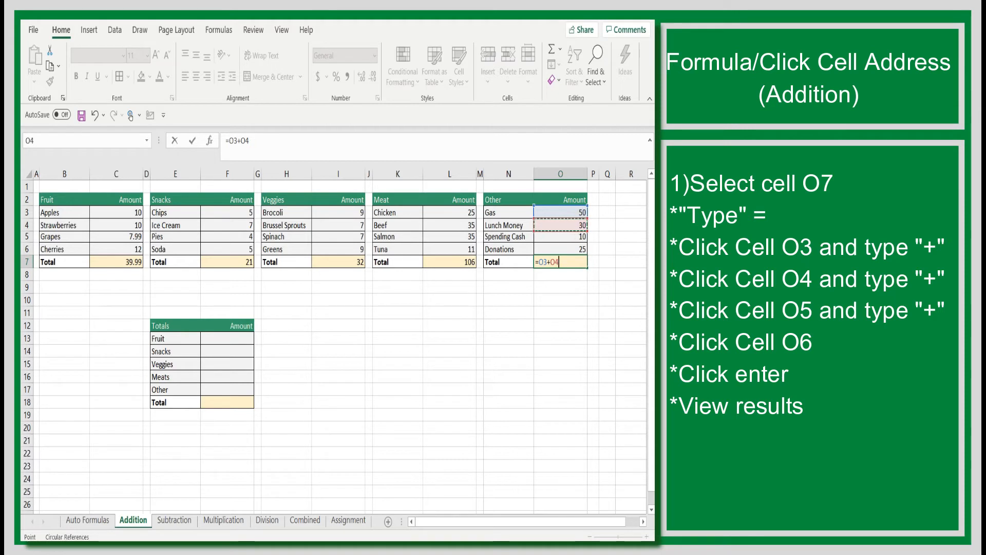
type("+")
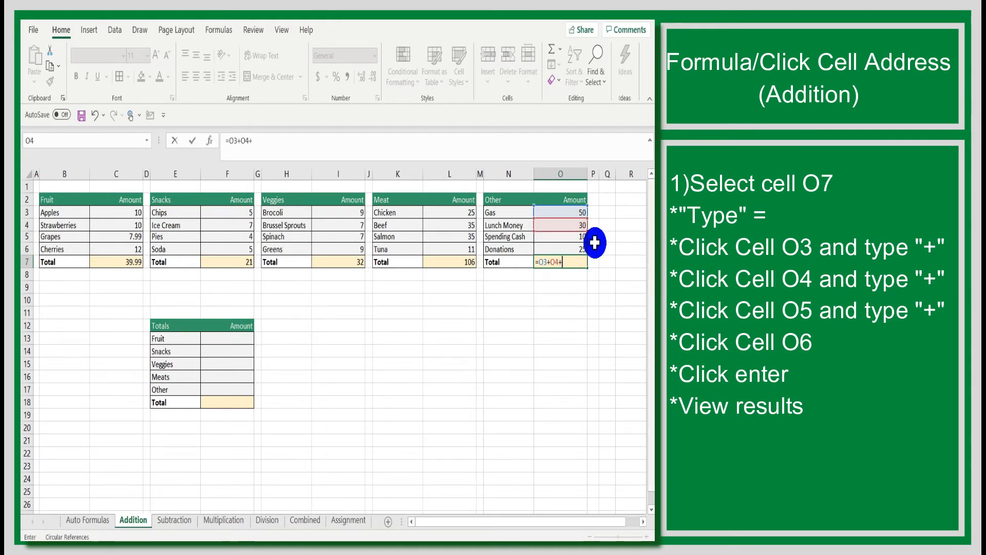
left_click(577, 237)
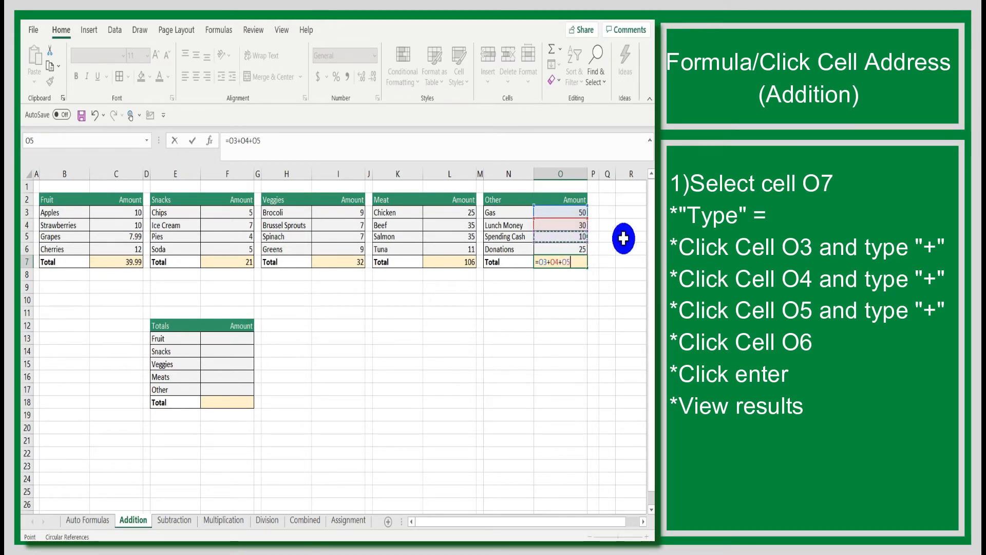
type("+")
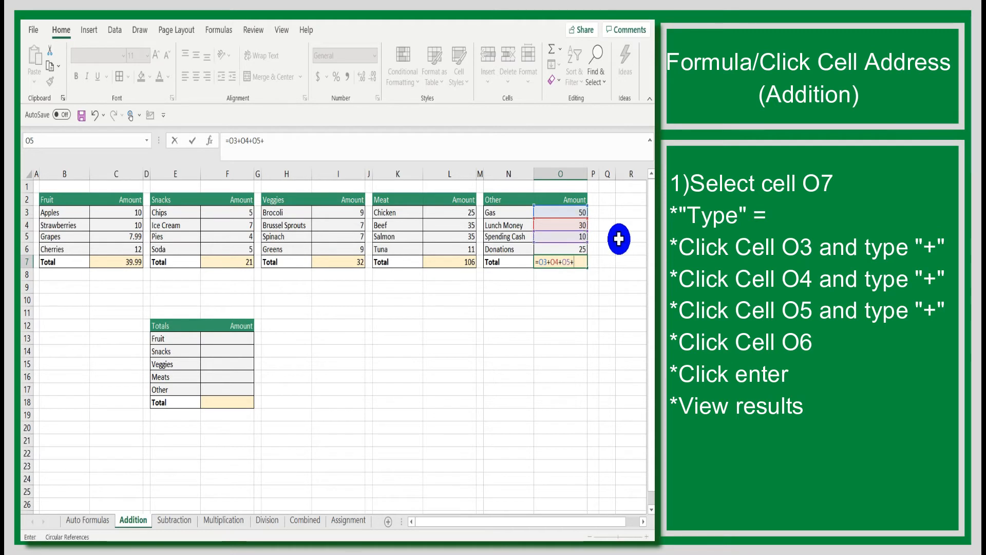
left_click(579, 249)
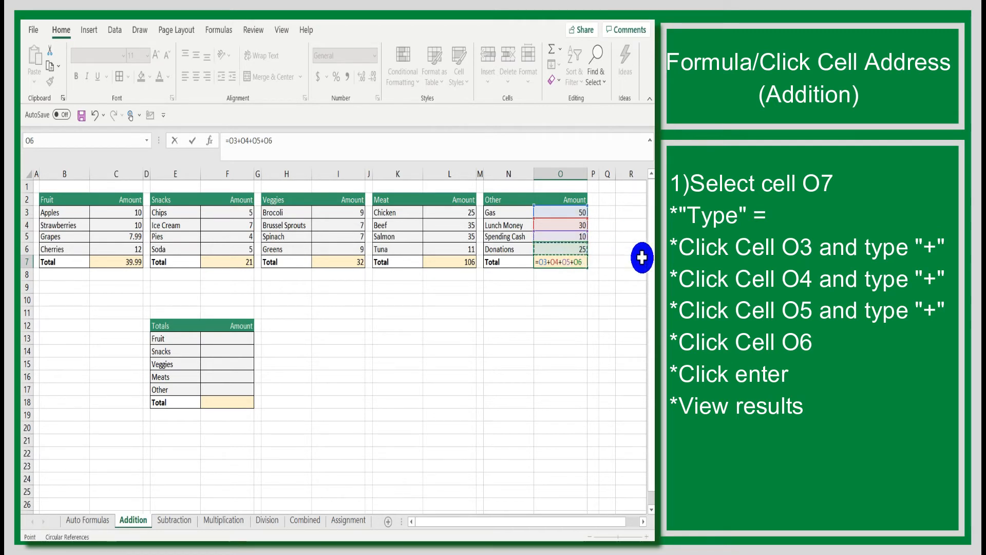
key("Return")
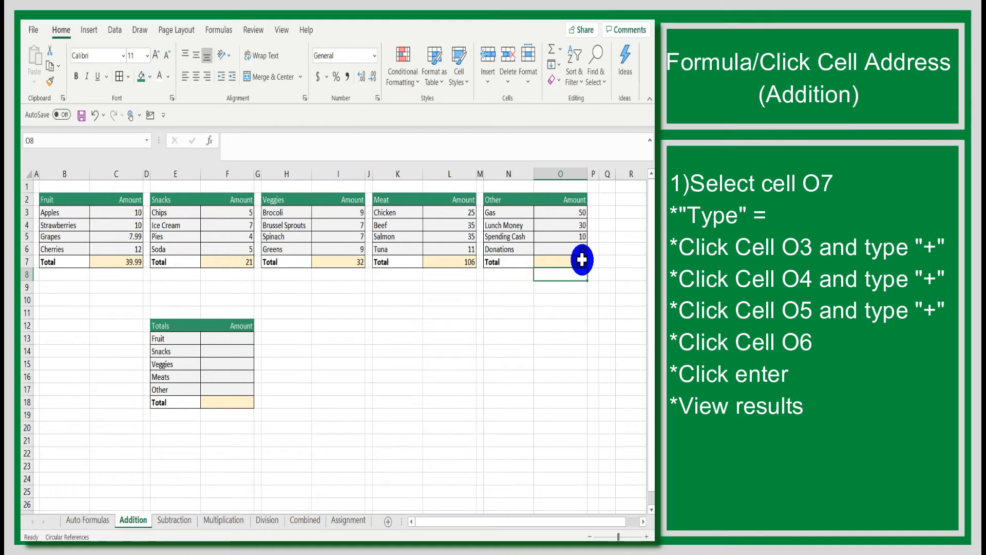
Total the Totals table in cell F18 with the AutoSum Sum function over the range F13:F17.
left_click(243, 403)
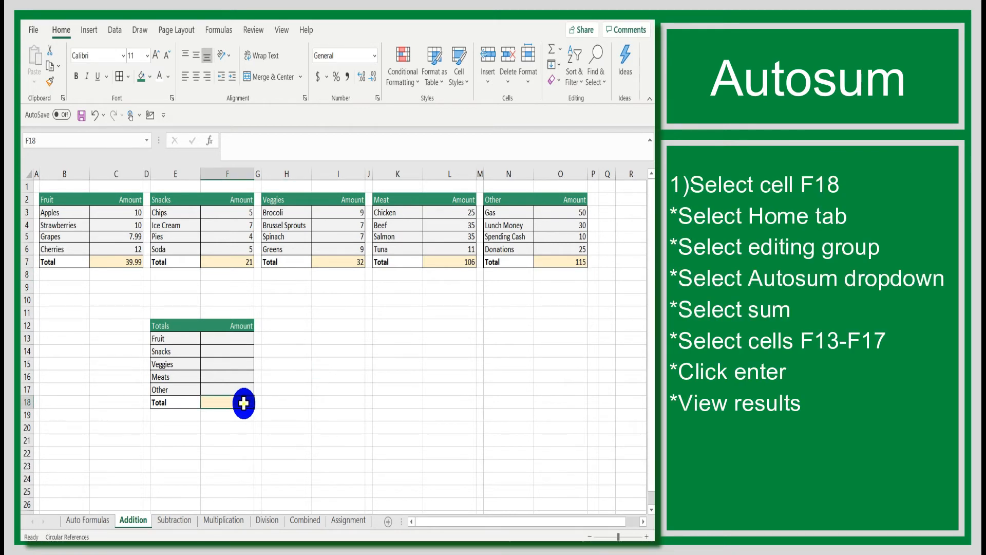
double_click(243, 403)
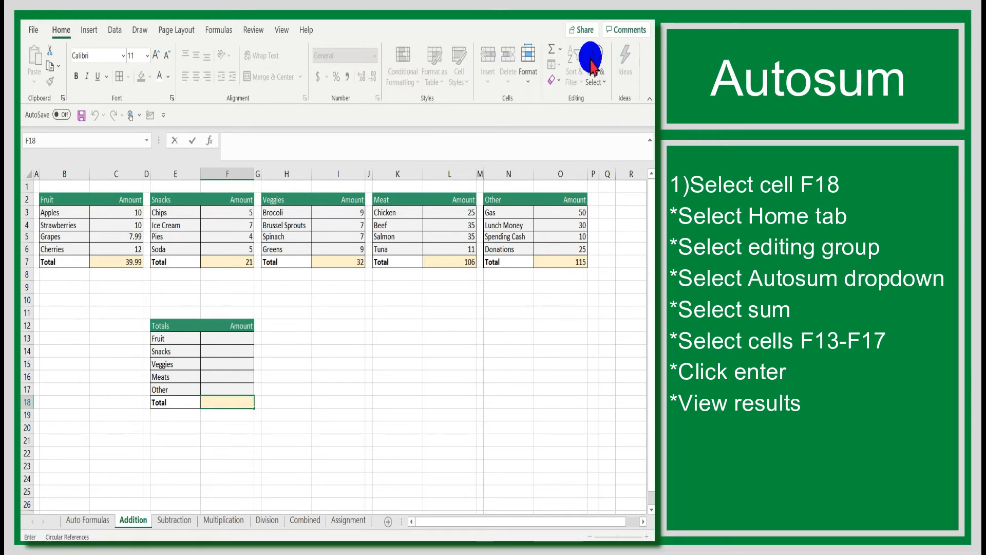
left_click(561, 49)
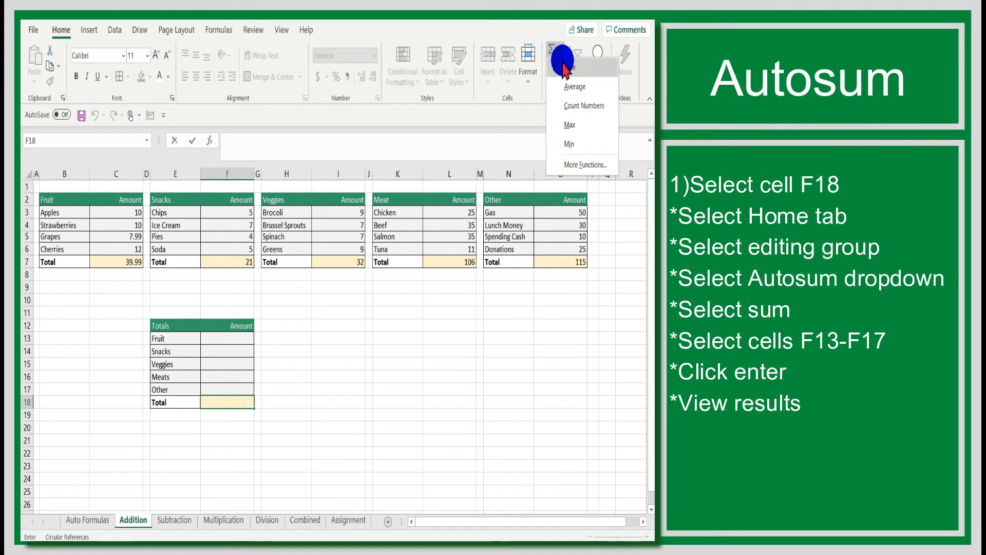
left_click(567, 67)
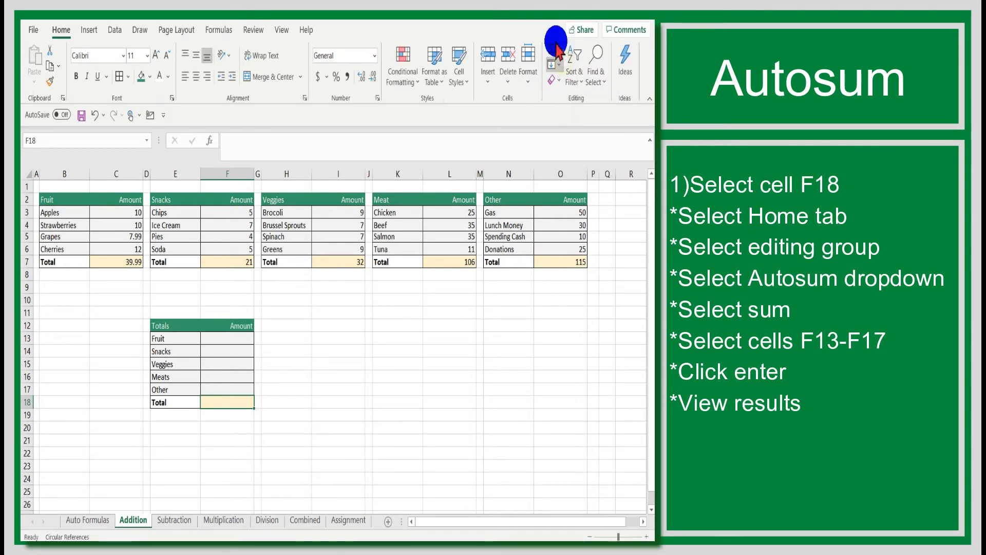
left_click(559, 49)
left_click(564, 65)
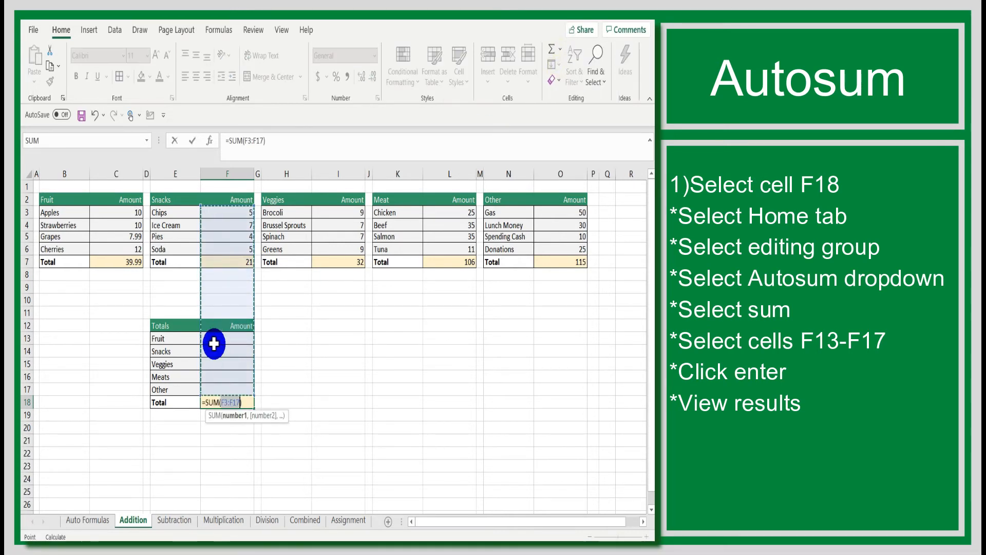
left_click_drag(214, 343, 220, 392)
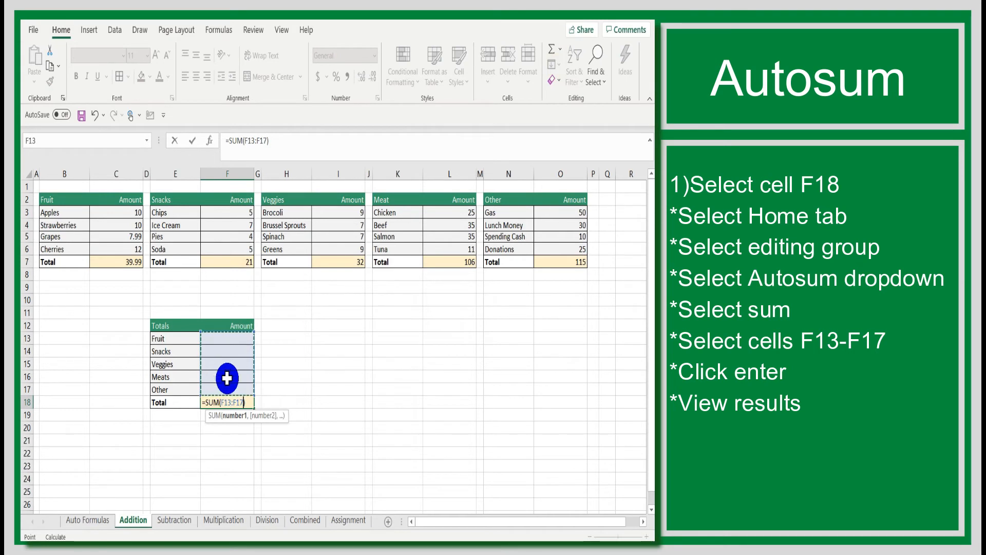
key("Return")
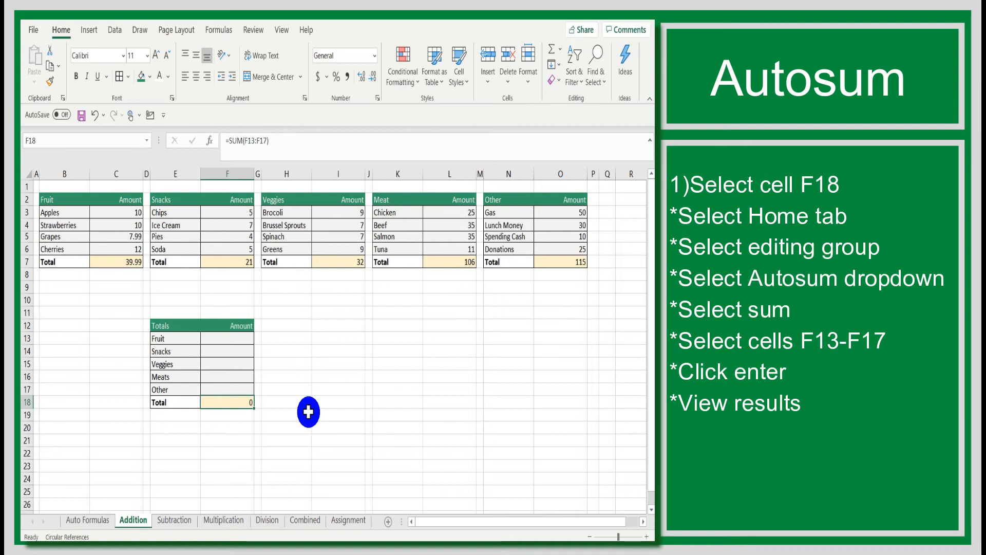
Link the Fruit amount in cell F13 of the Totals table to the Fruit total with =C7.
left_click(236, 340)
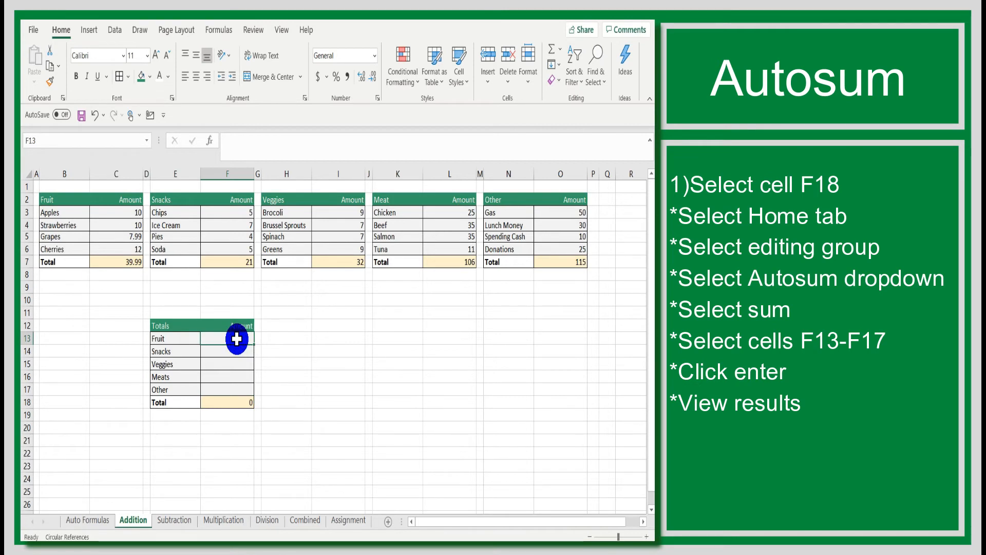
type("=")
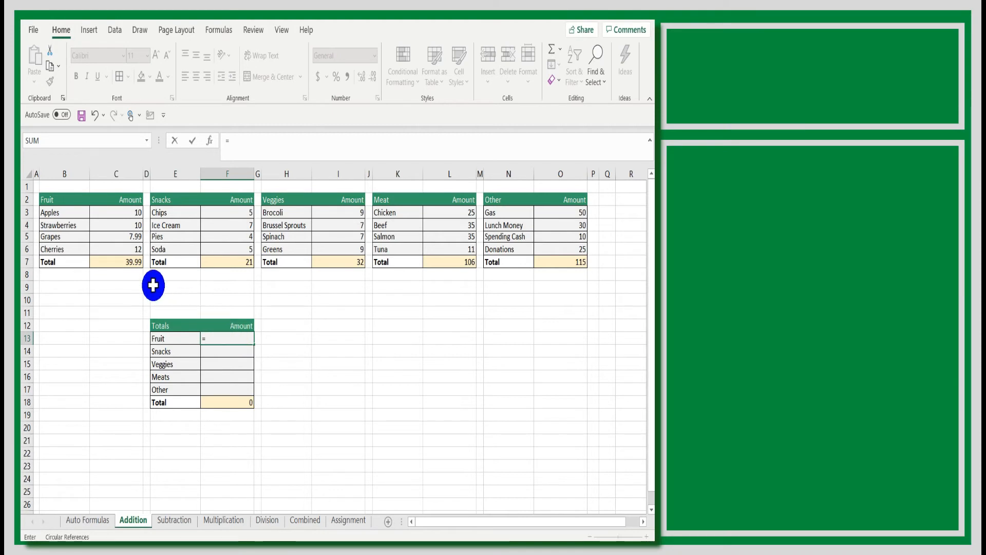
left_click(133, 264)
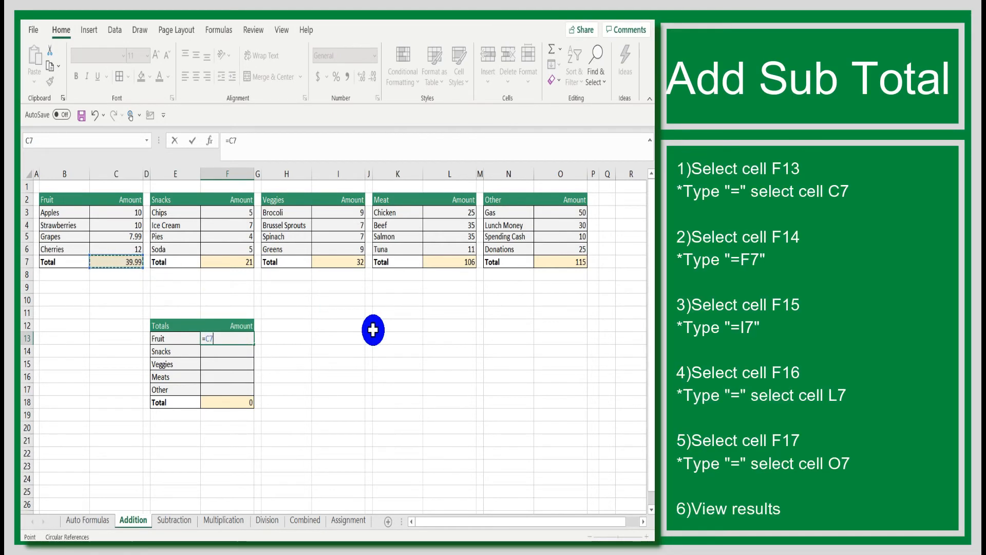
key("Return")
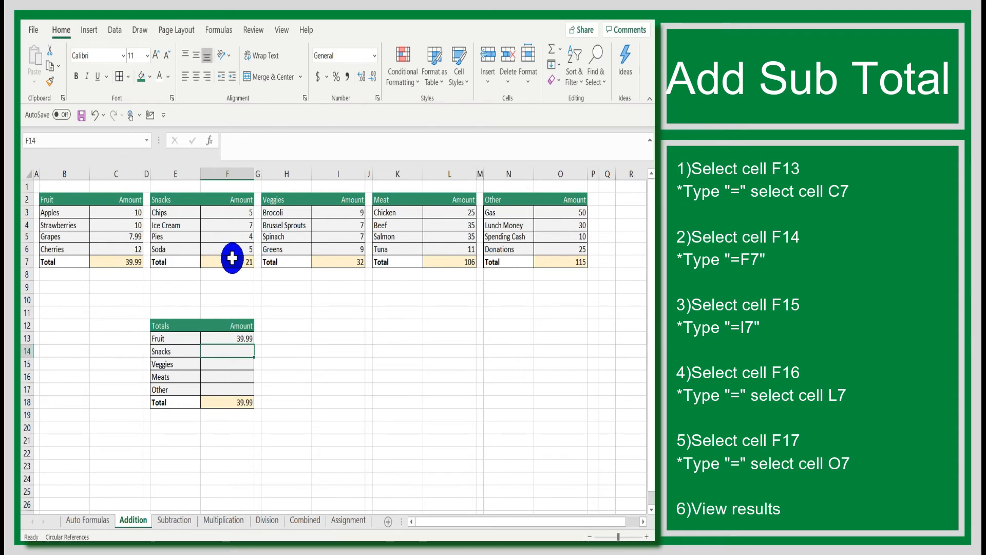
Bring the Snacks and Veggies totals into the Totals table by entering =f7 in F14 and =i7 in F15.
type("=")
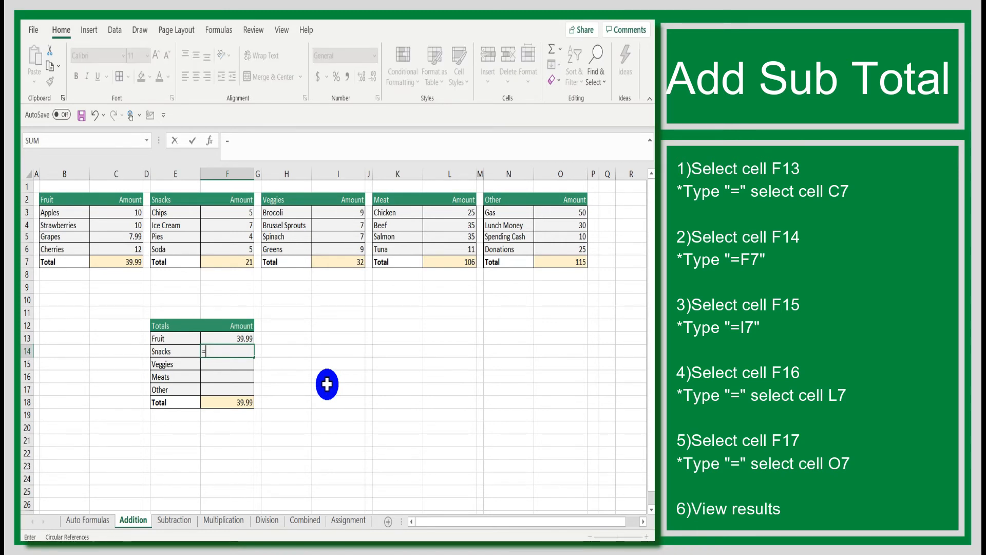
type("f7")
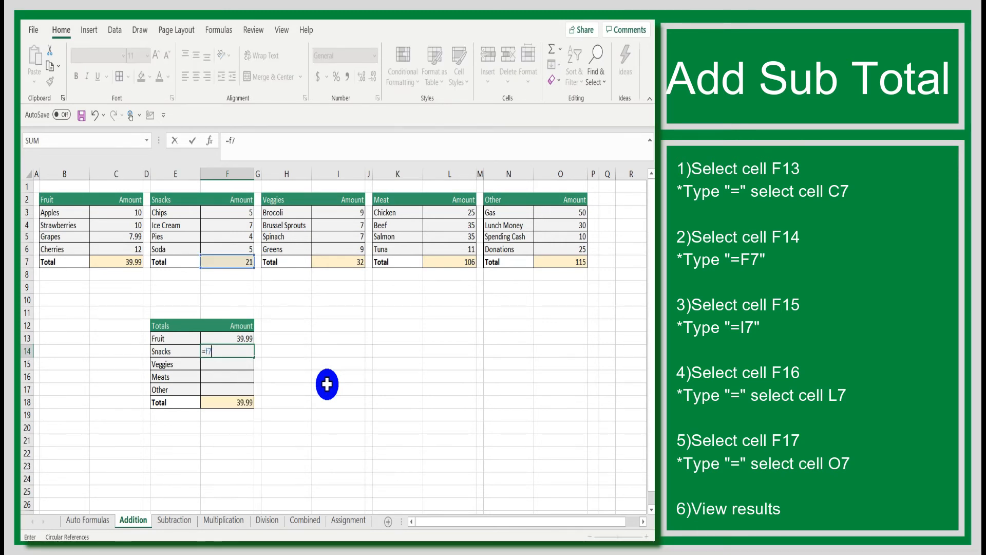
key("Return")
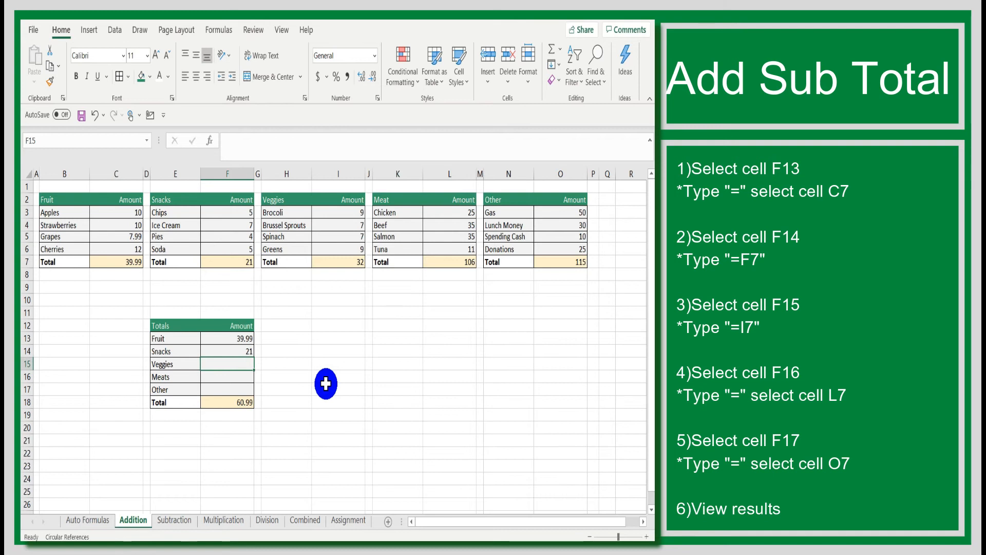
type("=")
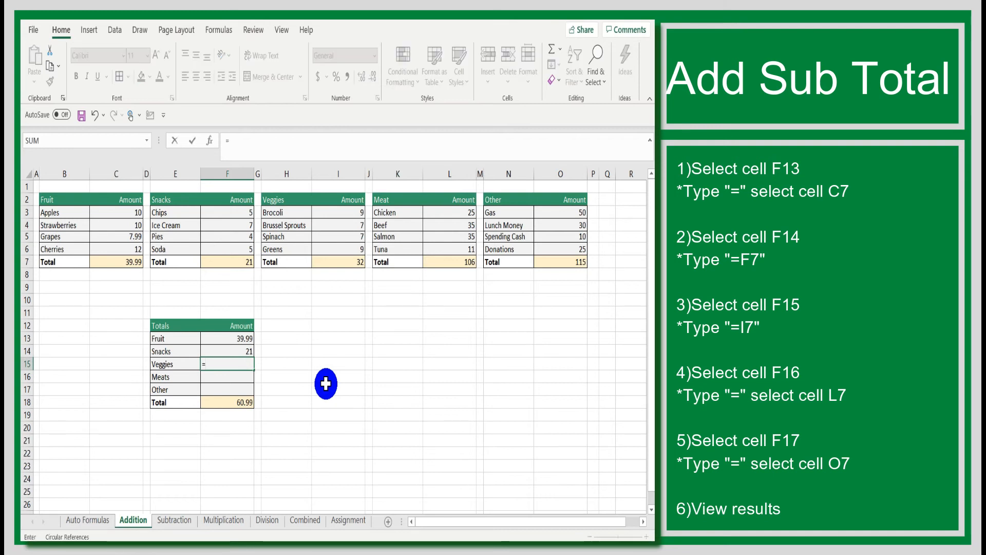
type("i7")
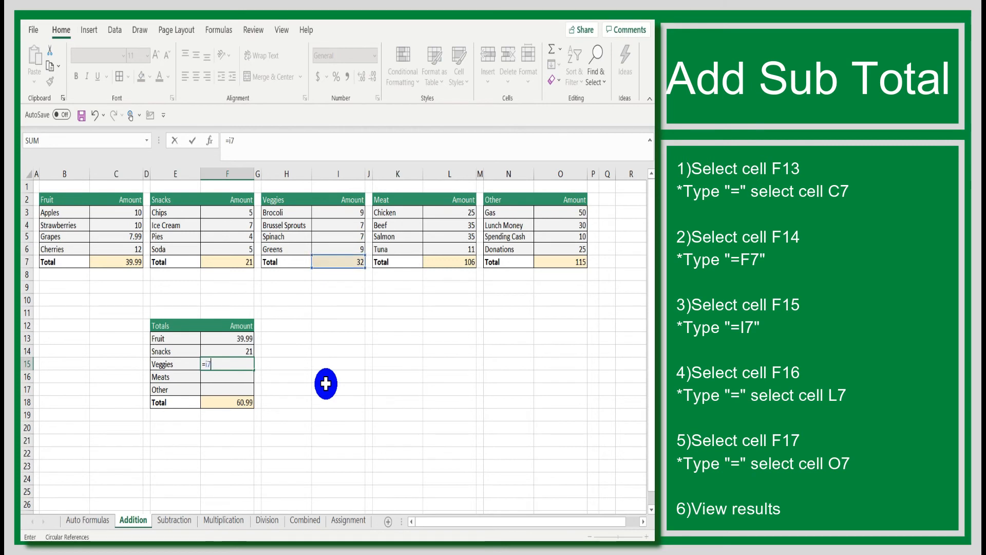
key("Return")
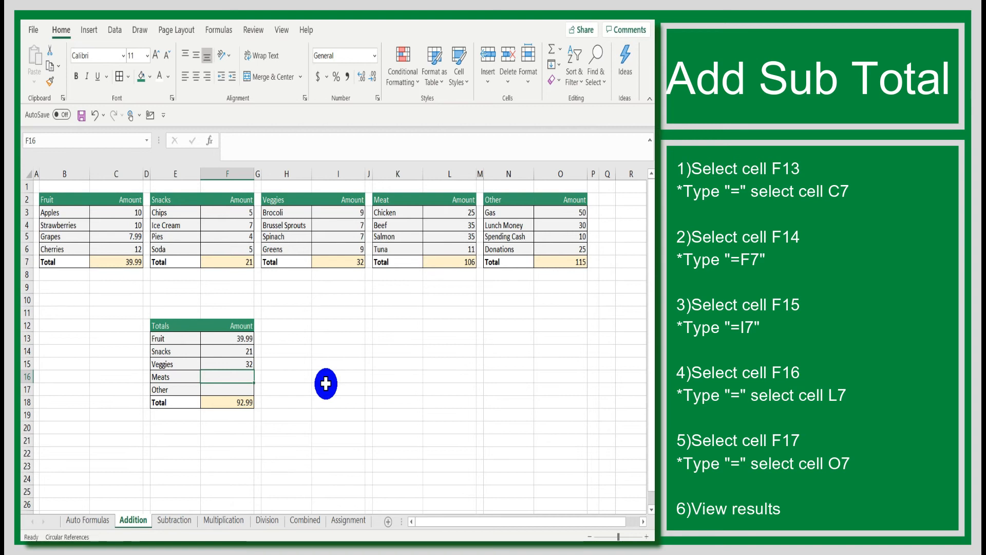
Bring the Meat and Other totals into the Totals table with =L7 in F16 and =O7 in F17, picking the references from the sheet.
type("=")
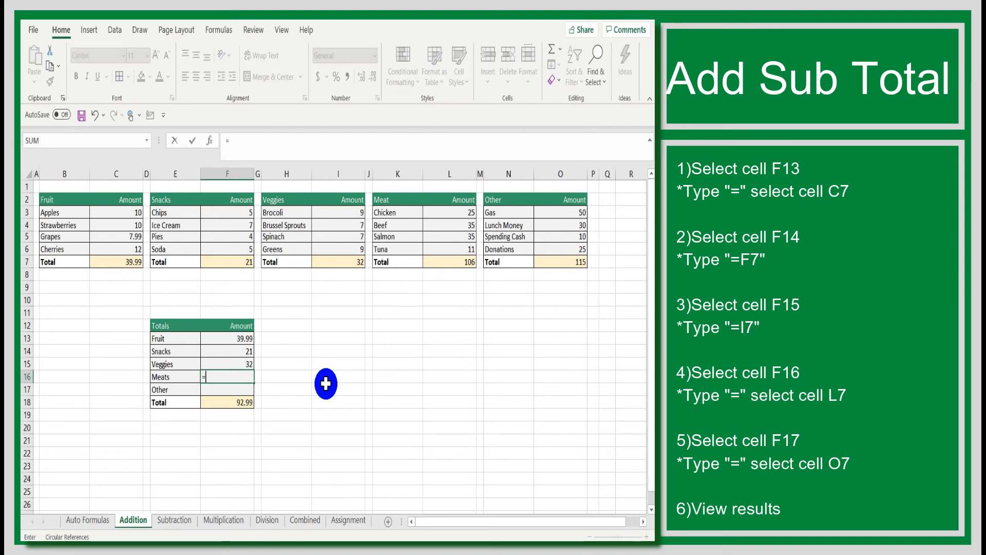
left_click(466, 263)
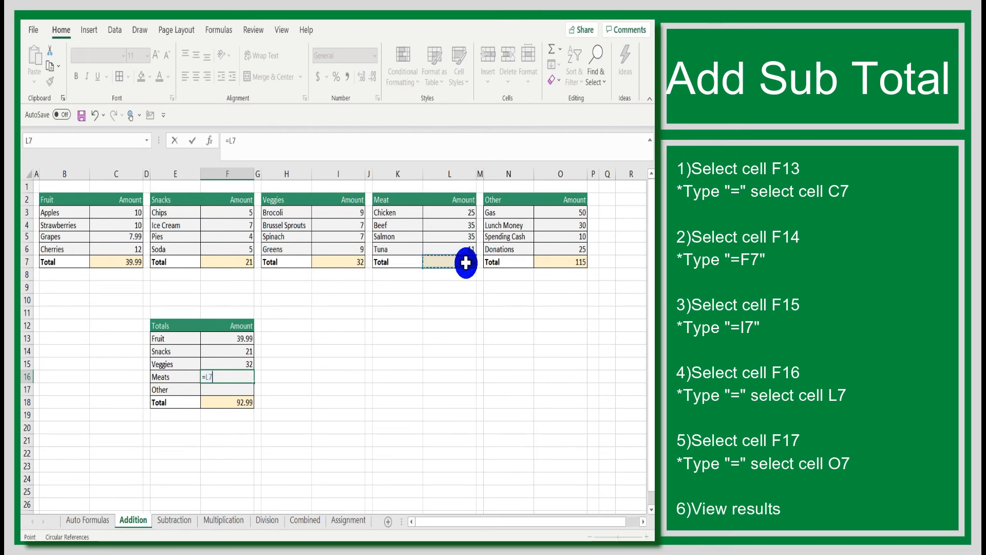
key("Return")
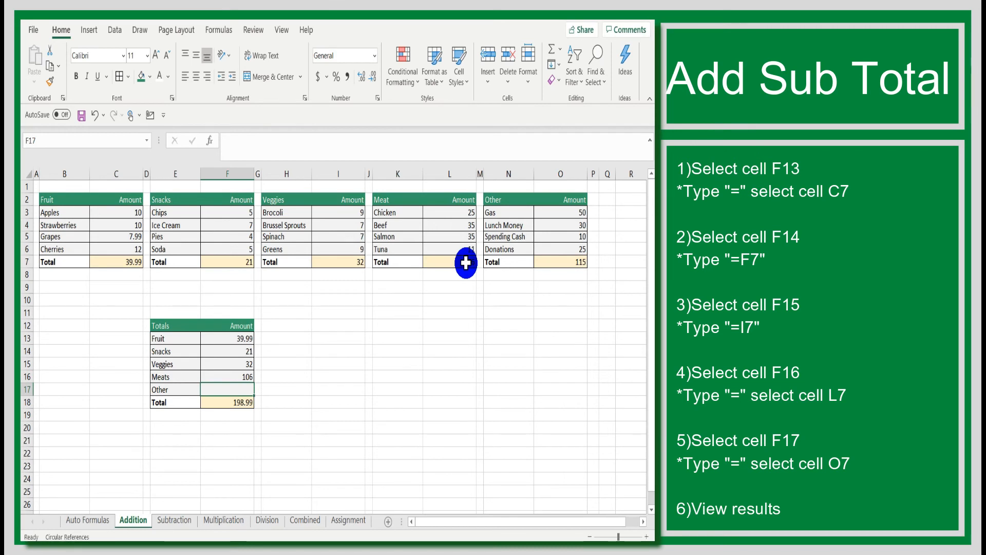
type("=")
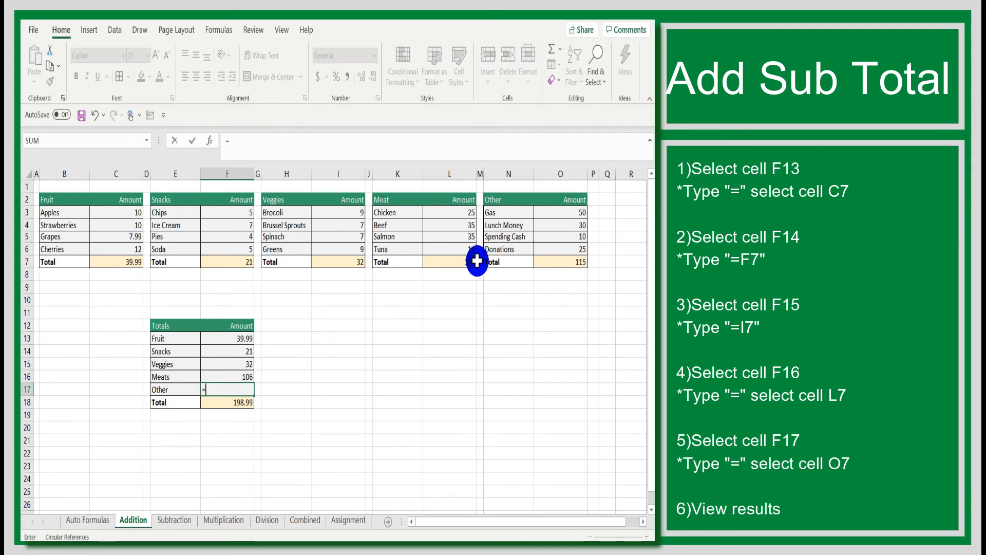
left_click(559, 265)
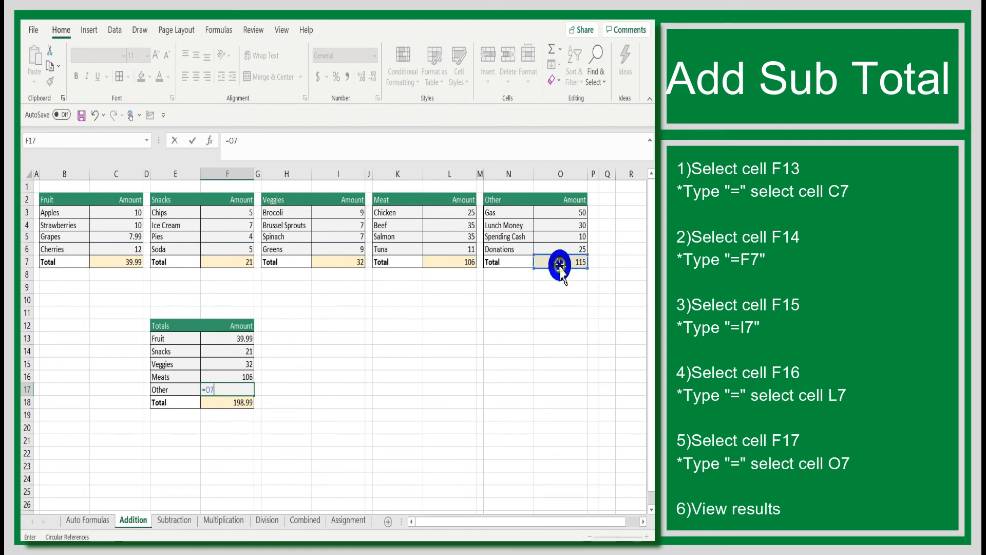
key("Return")
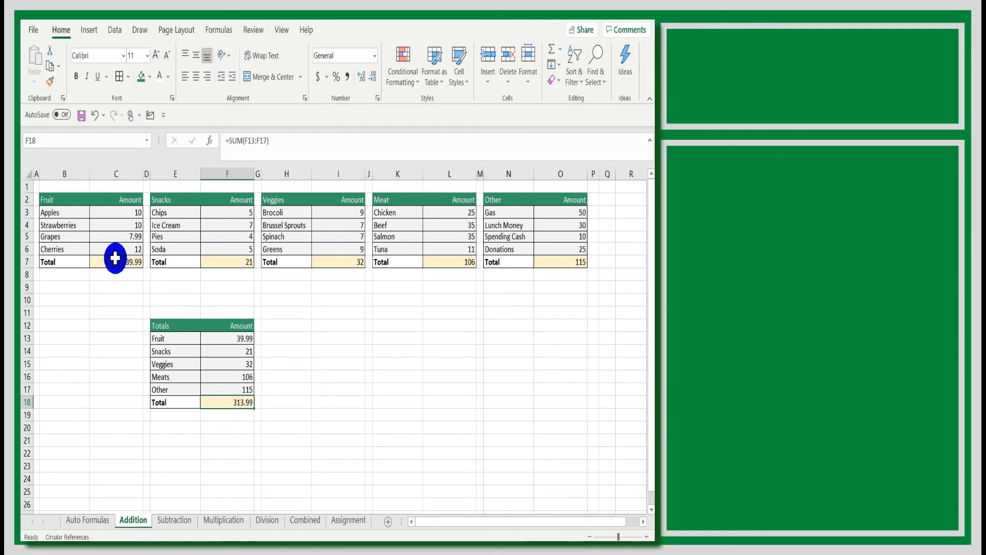
Change the Apples amount in C3 to 20 and the Ice Cream amount in F4 to 17.
left_click(142, 212)
type("20")
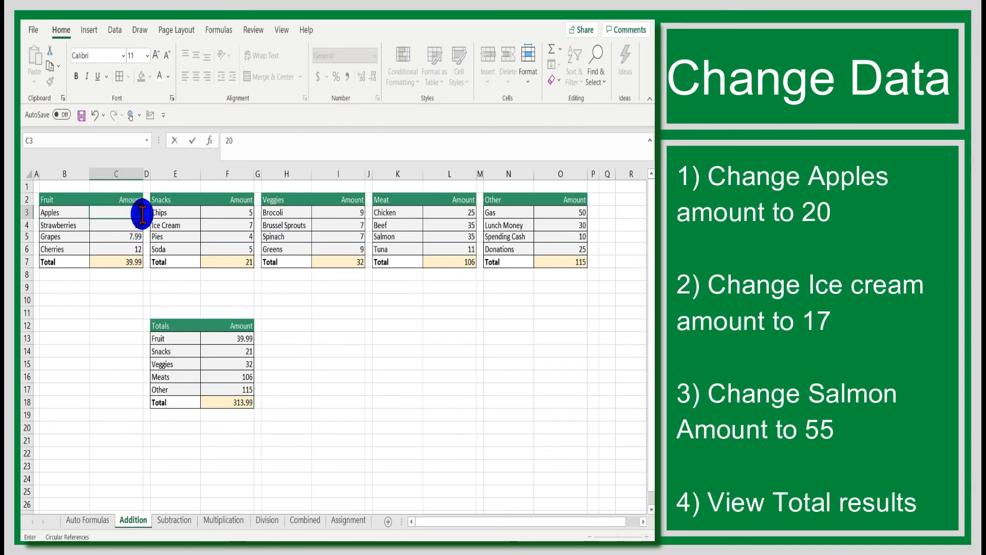
key("Return")
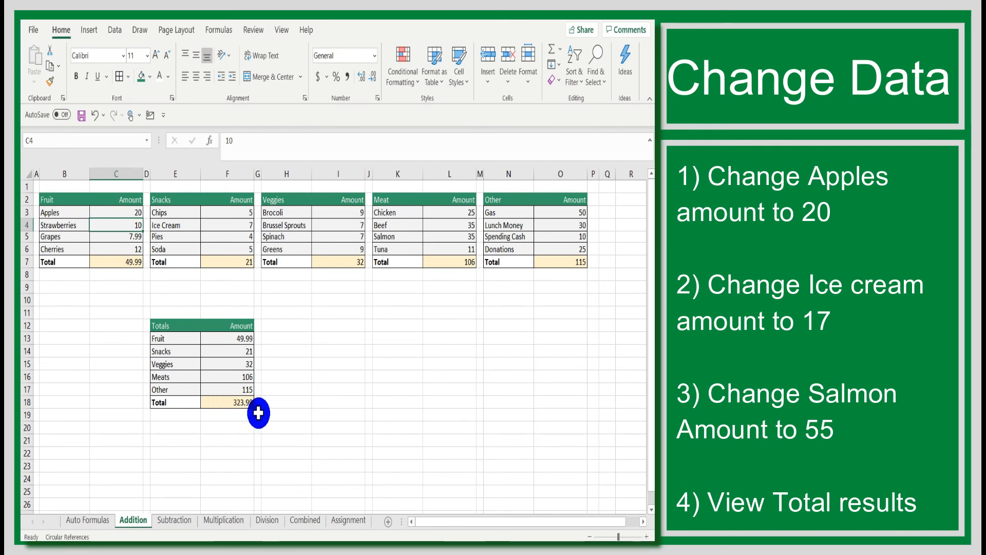
left_click(220, 224)
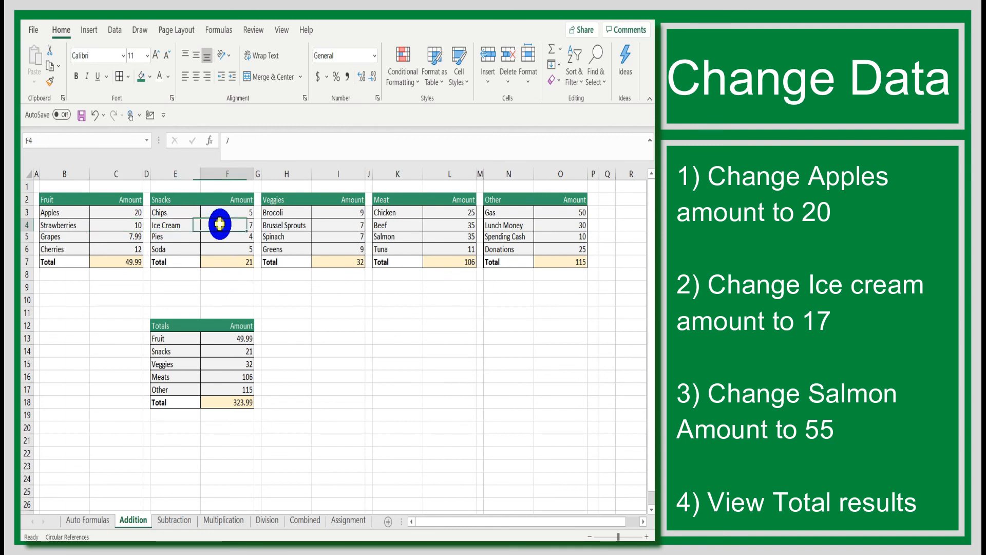
double_click(220, 224)
type("1")
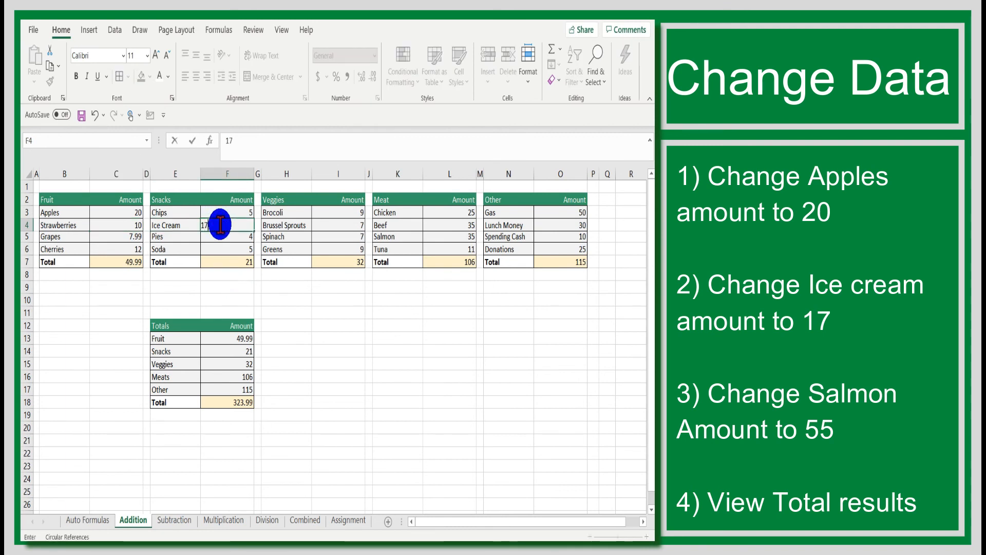
key("Return")
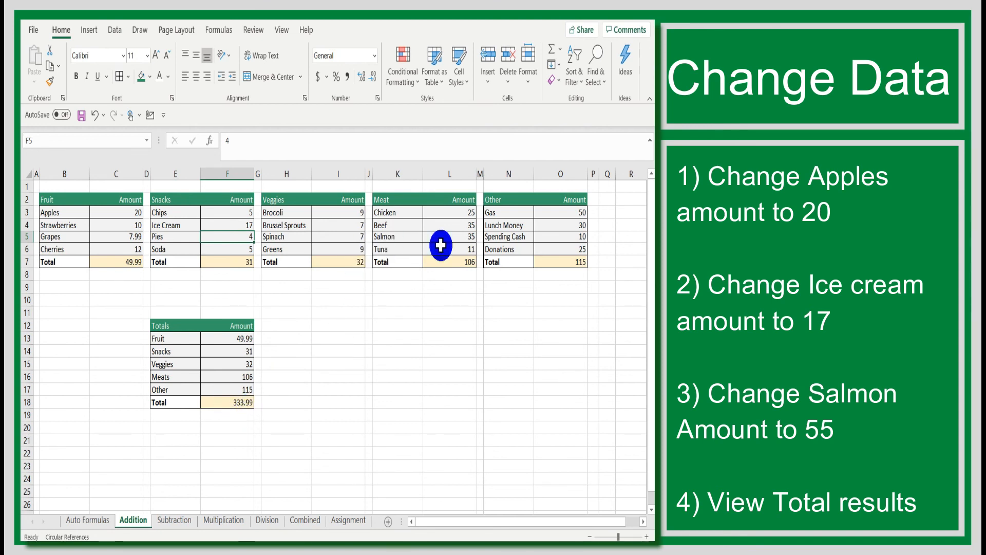
Change the Salmon amount in cell L5 of the Meat table to 55.
left_click(456, 238)
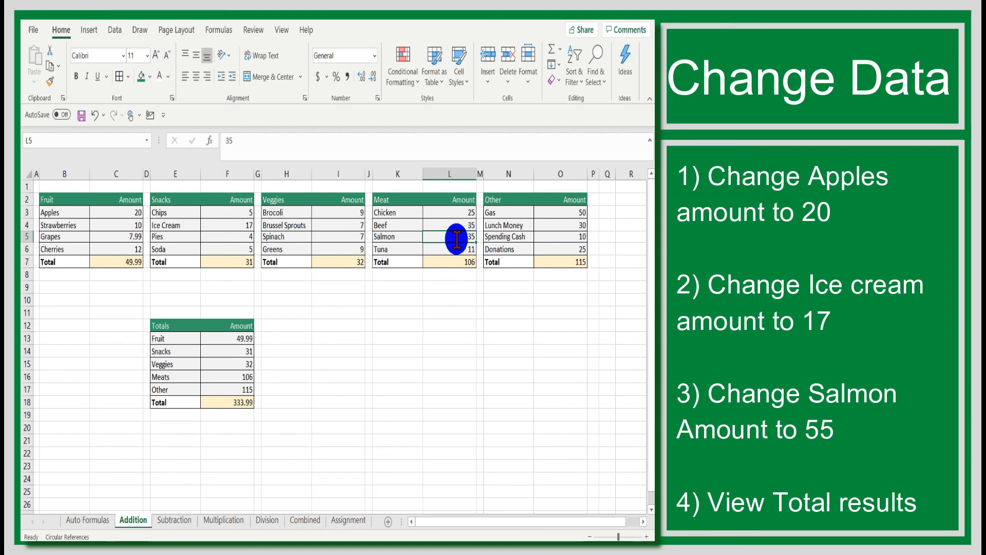
type("55")
key("Return")
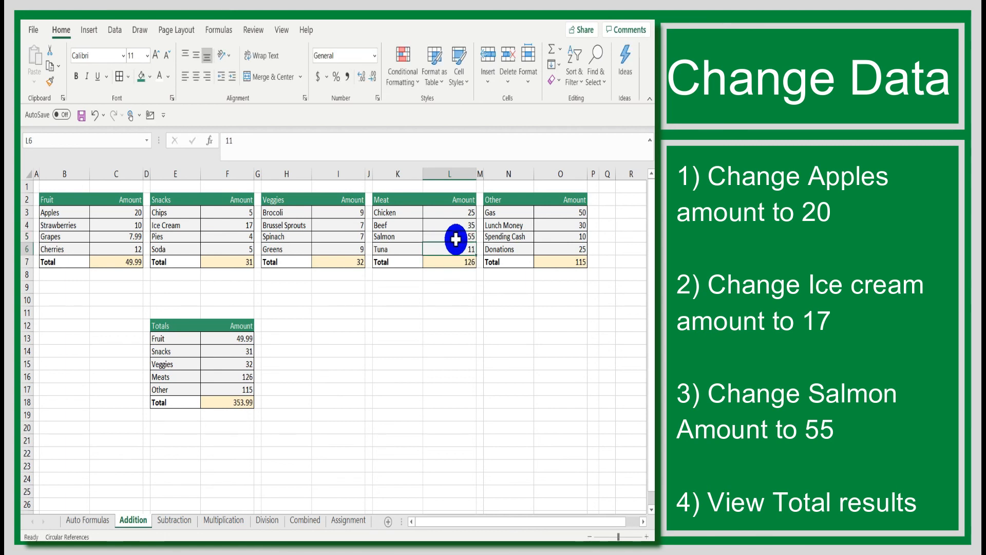